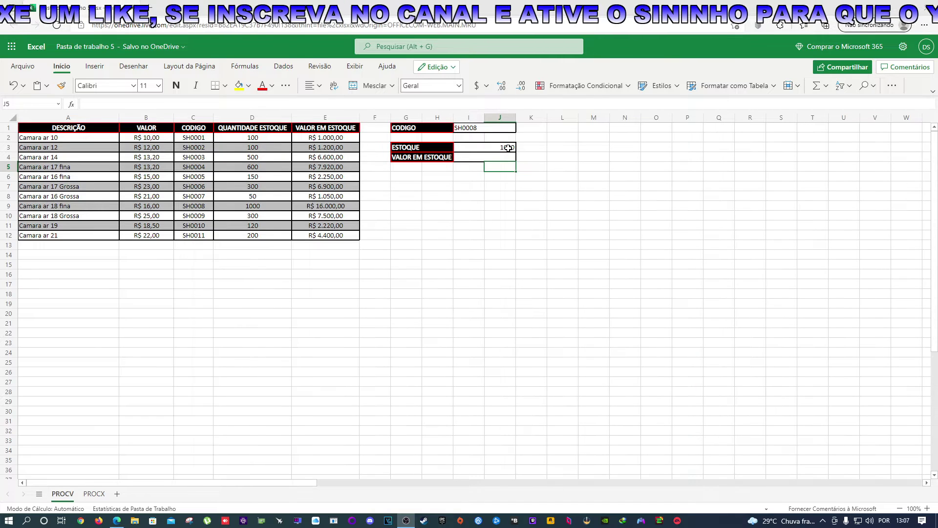
pyautogui.click(95, 494)
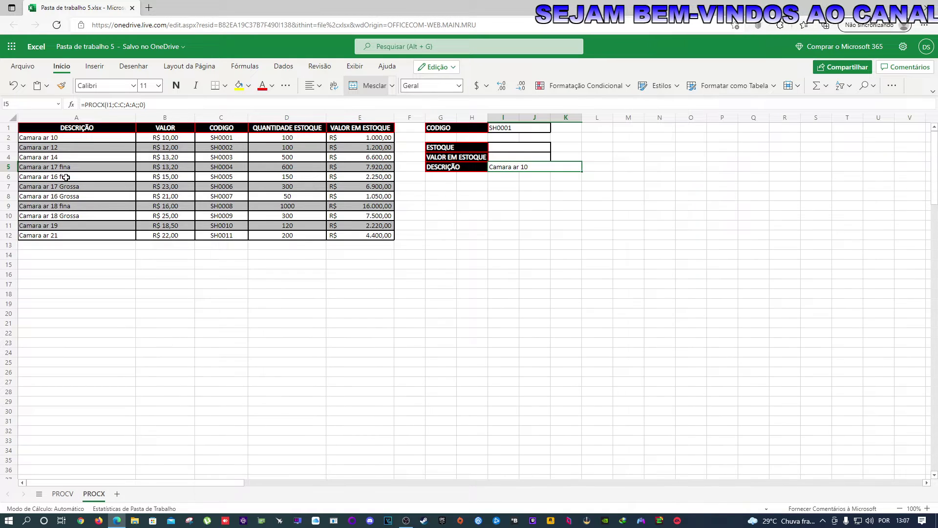
pyautogui.click(66, 499)
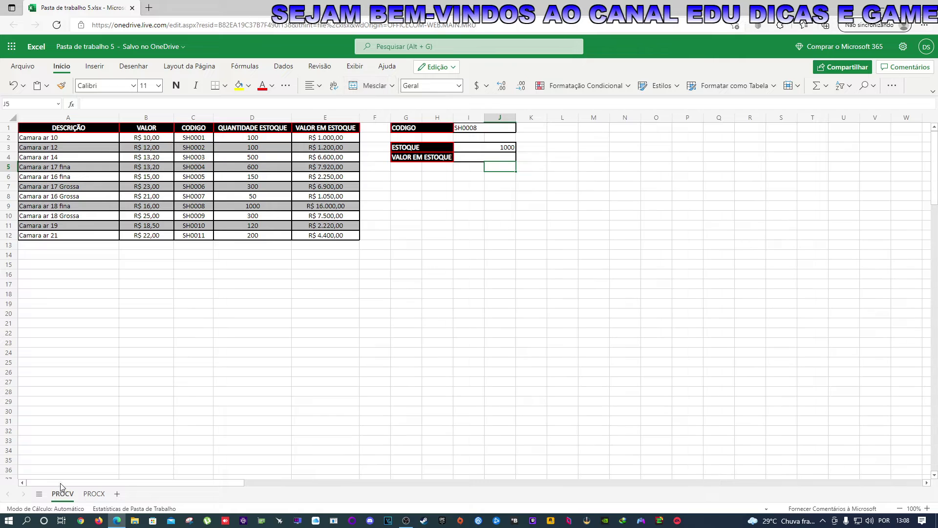
pyautogui.click(478, 157)
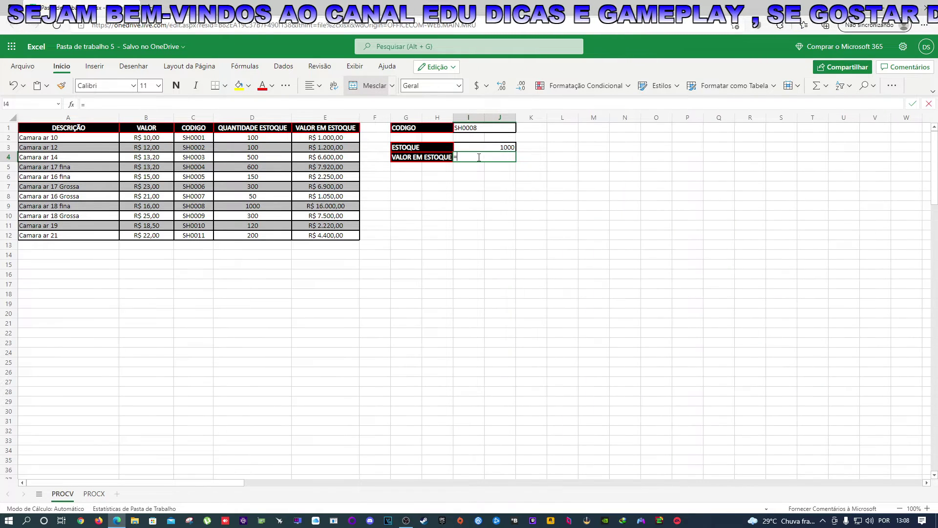
# In I4, begin the formula =PROCV(I1; with code cell I1 as the value to find.
pyautogui.write('=P')
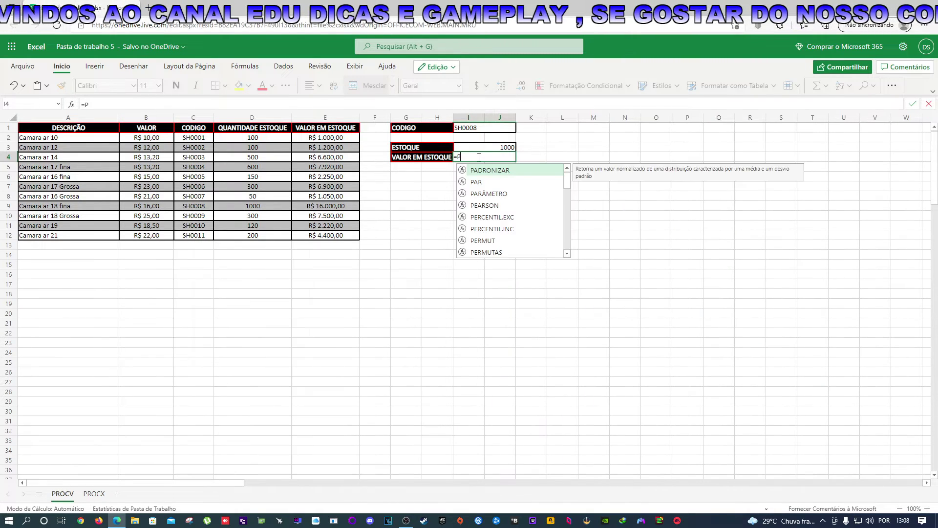
pyautogui.write('ROCV')
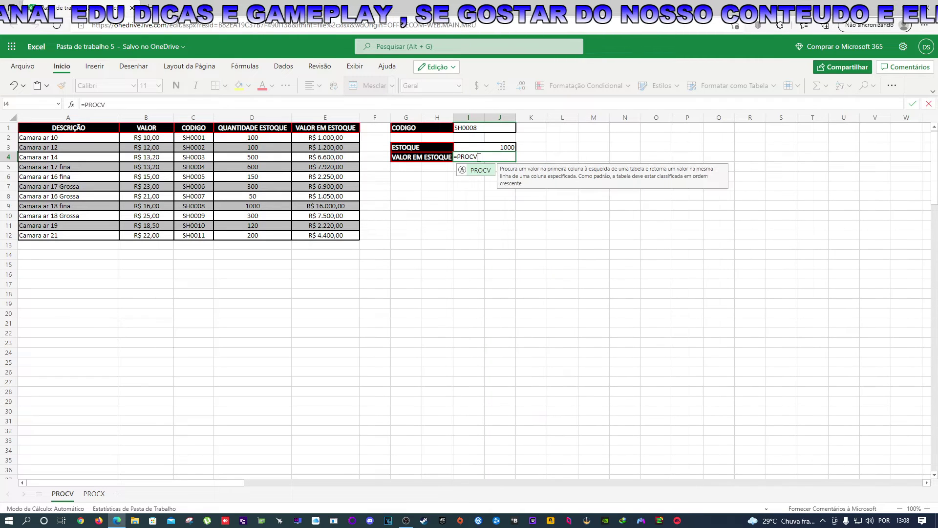
pyautogui.write('(')
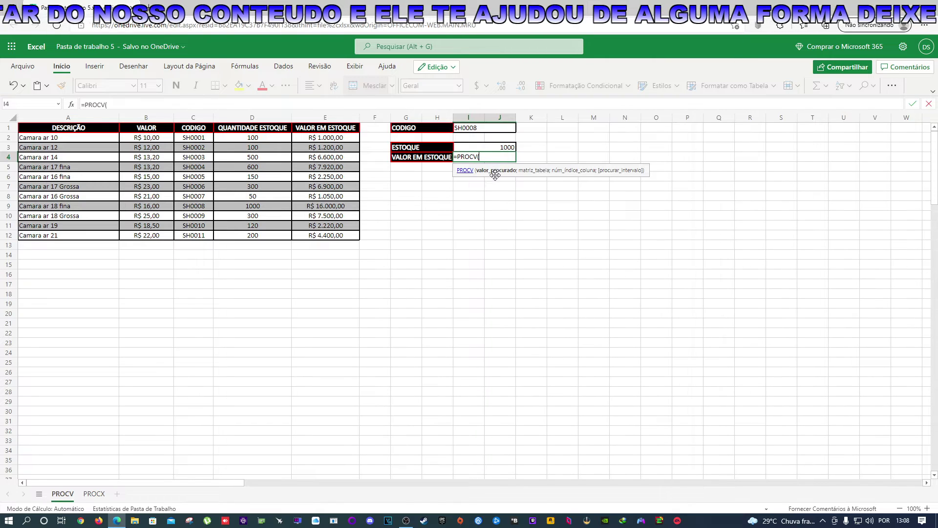
pyautogui.click(482, 127)
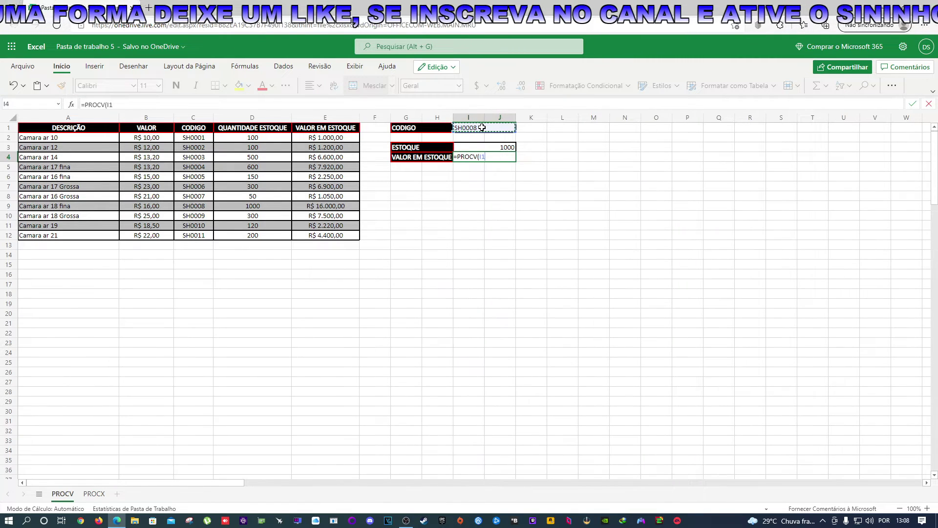
pyautogui.write('Ç')
pyautogui.press('BackSpace')
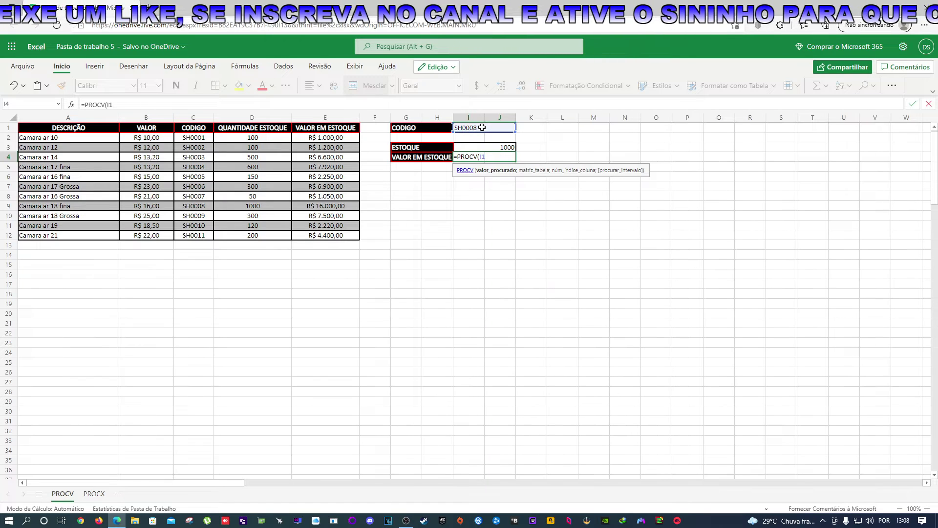
pyautogui.click(884, 520)
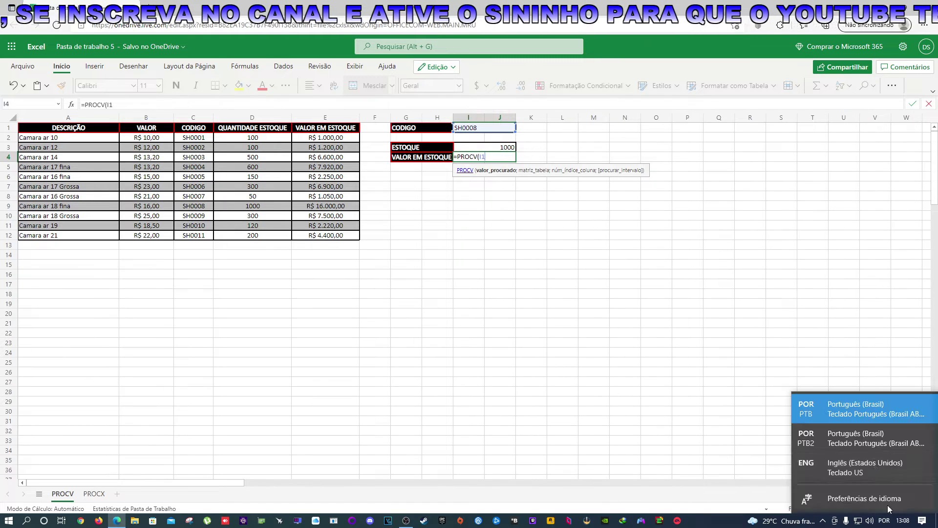
pyautogui.click(862, 466)
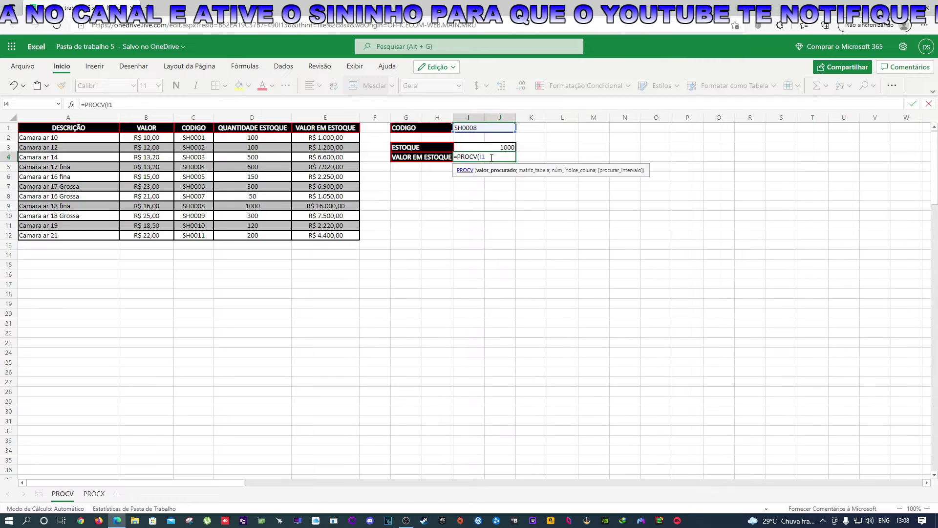
pyautogui.write(';')
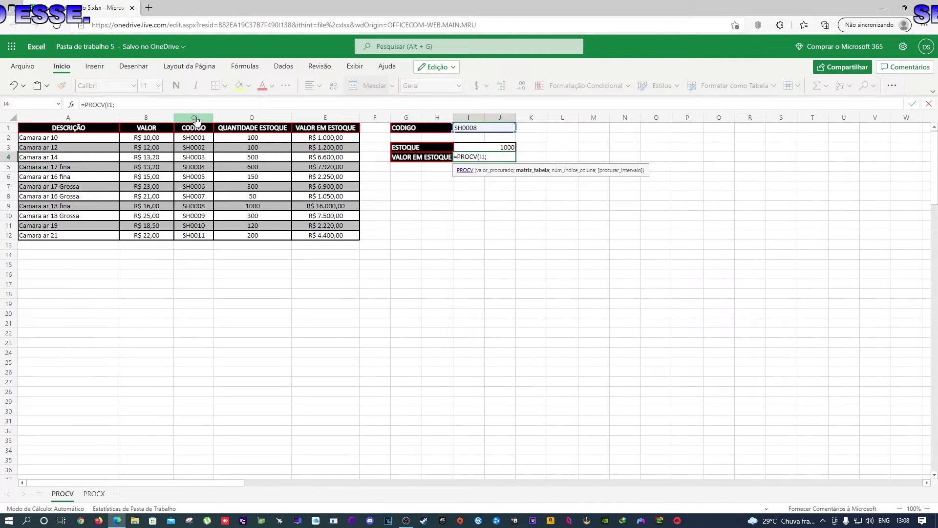
# Add columns C:E as the table and 3 as the column index: =PROCV(I1;C:E;3;.
pyautogui.click(193, 121)
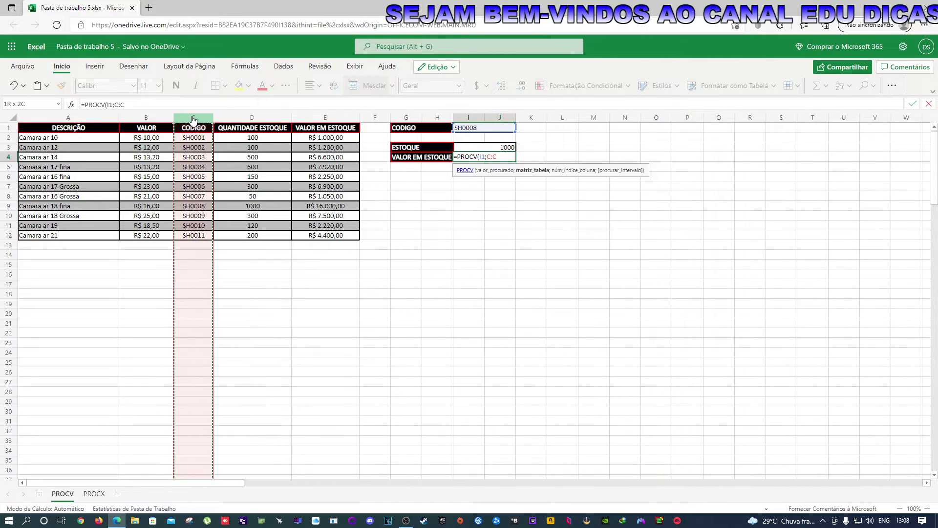
pyautogui.moveTo(194, 120); pyautogui.dragTo(327, 122)
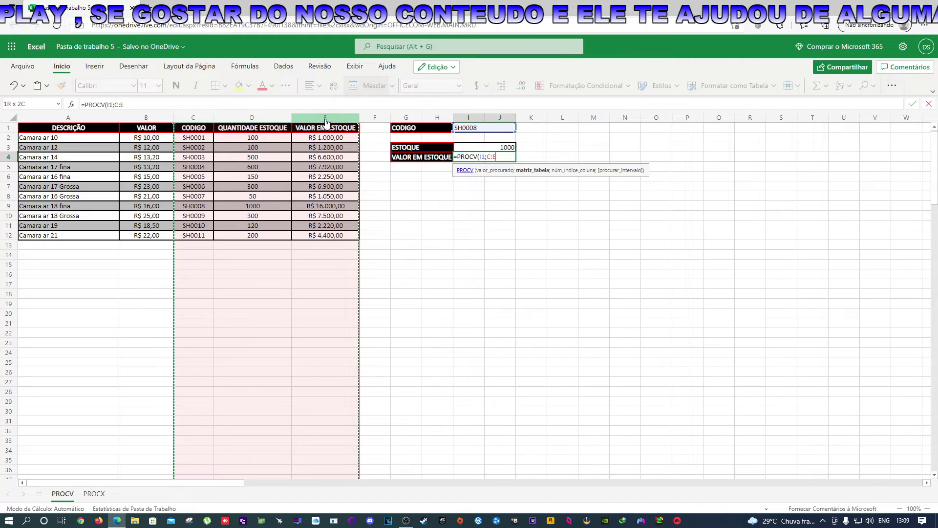
pyautogui.moveTo(326, 122); pyautogui.dragTo(326, 122)
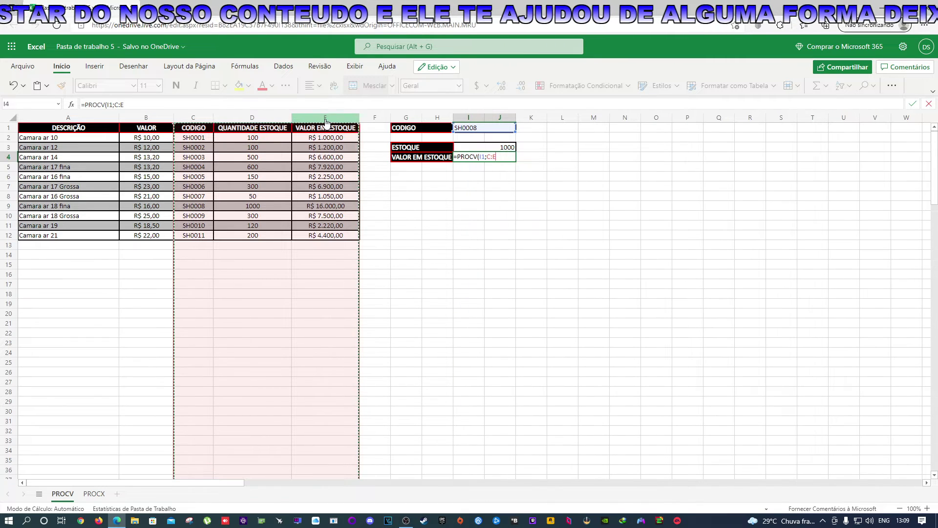
pyautogui.write(';')
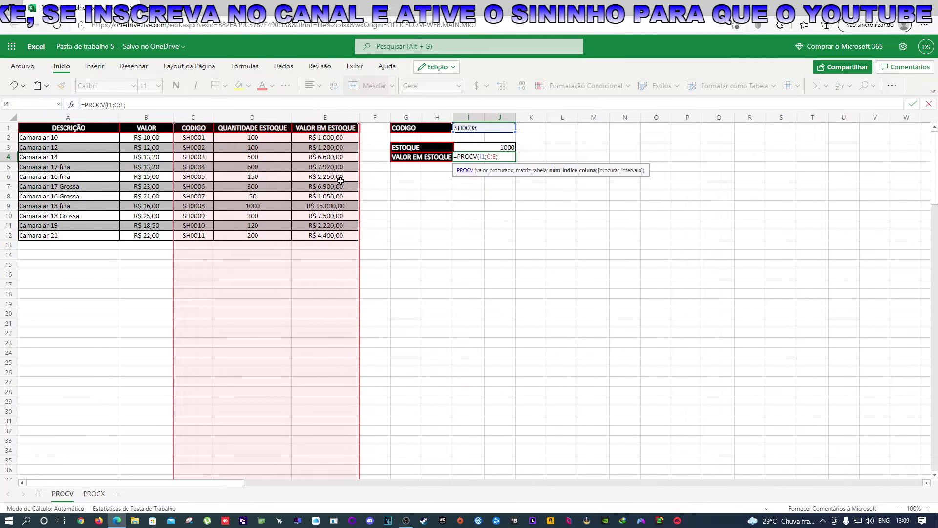
pyautogui.write('3')
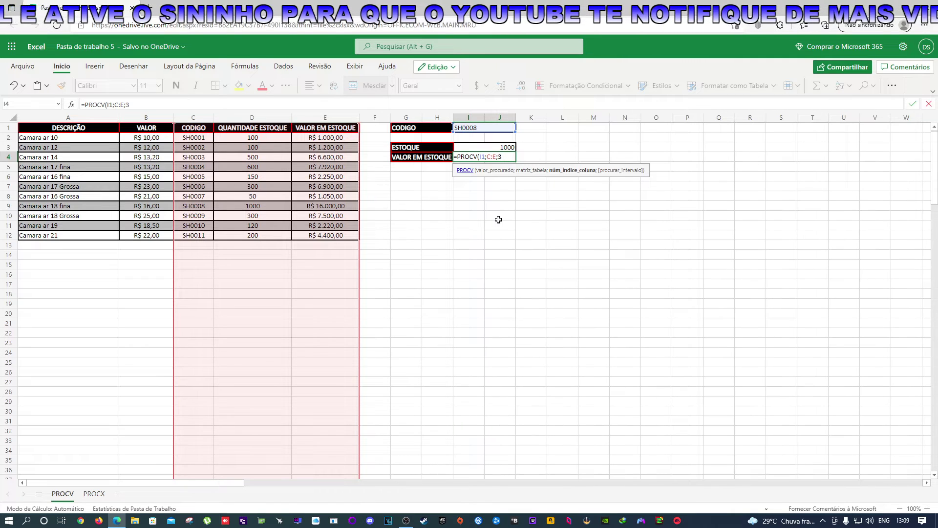
pyautogui.write(';')
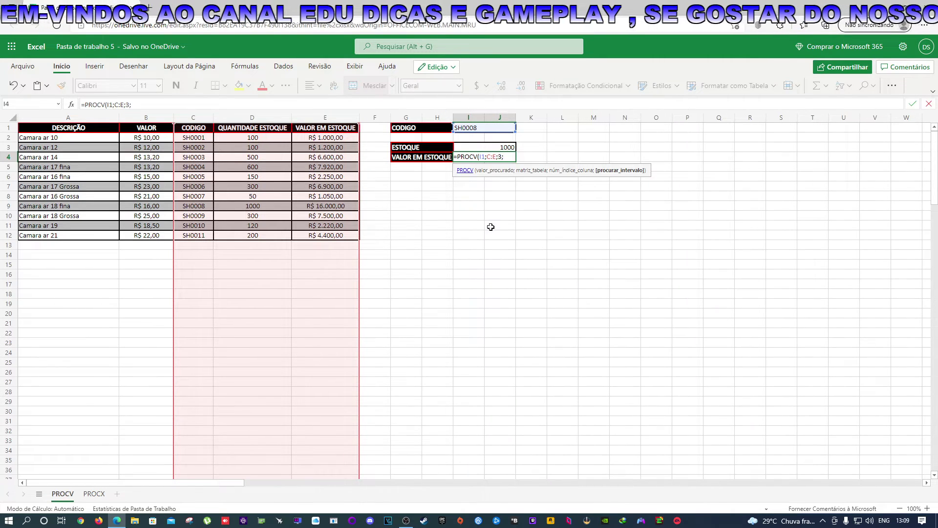
# Close the formula as =PROCV(I1;C:E;3;0) so I4 returns 16000.
pyautogui.write('0)')
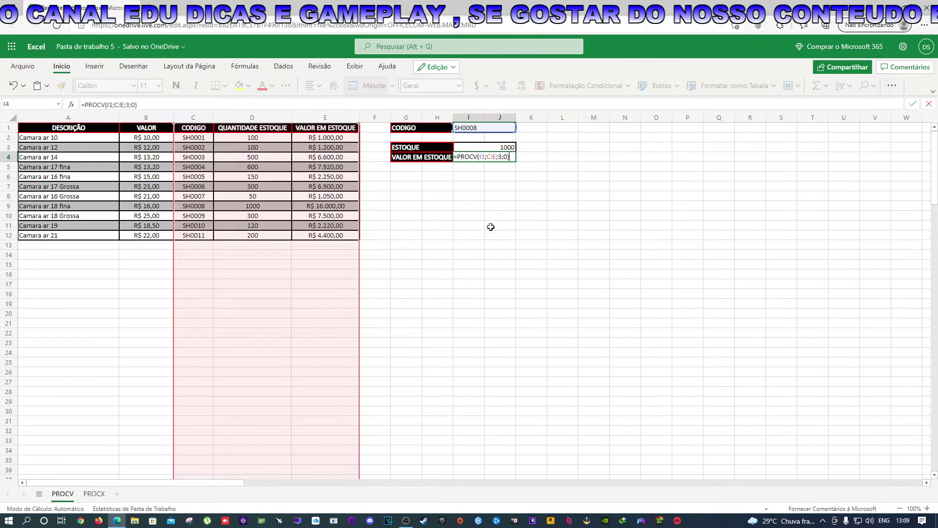
pyautogui.press('Return')
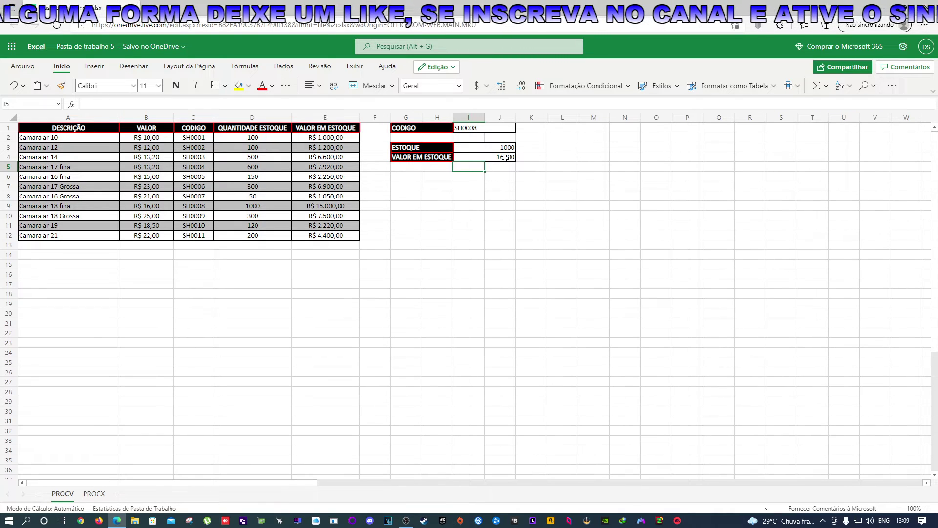
# Apply the R$ accounting format to results I3:I4.
pyautogui.moveTo(478, 147); pyautogui.dragTo(494, 157)
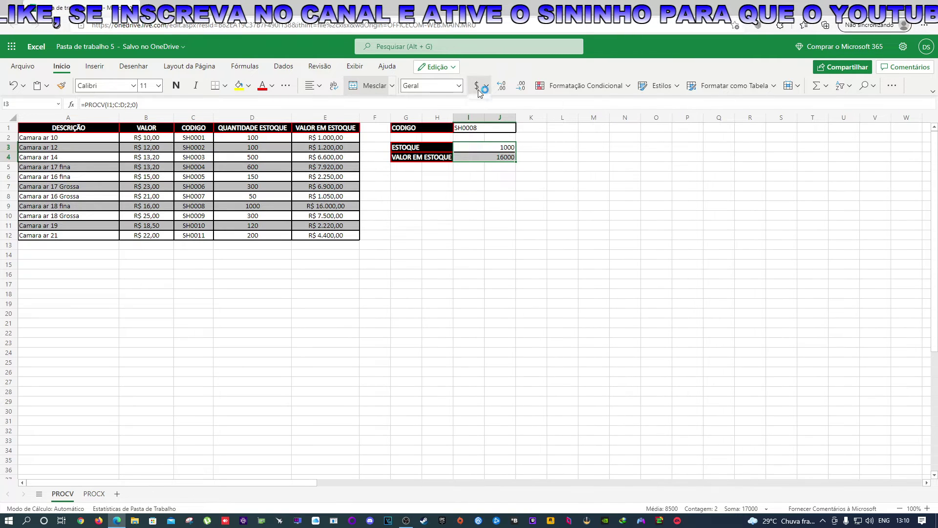
pyautogui.click(480, 92)
pyautogui.click(489, 103)
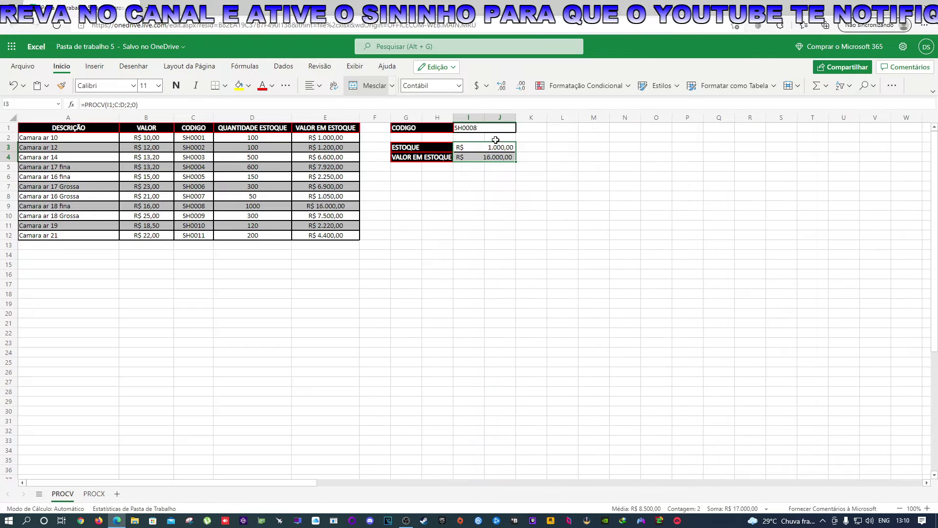
# Set I3 back to the General format so the stock shows a plain 1000.
pyautogui.click(487, 87)
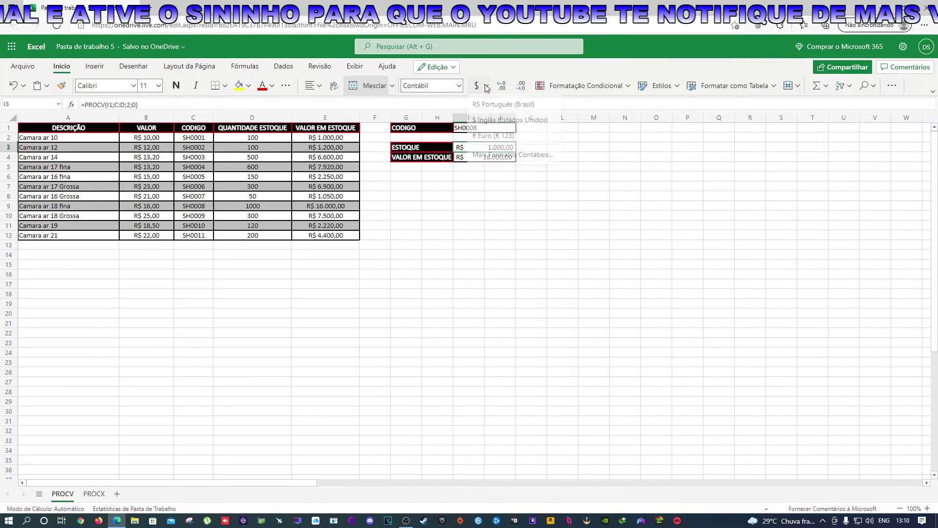
pyautogui.click(491, 155)
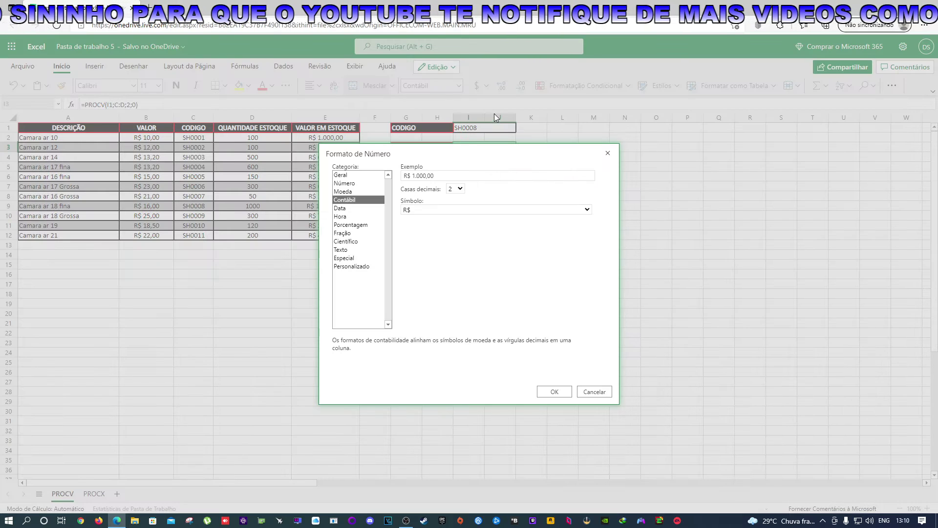
pyautogui.click(347, 175)
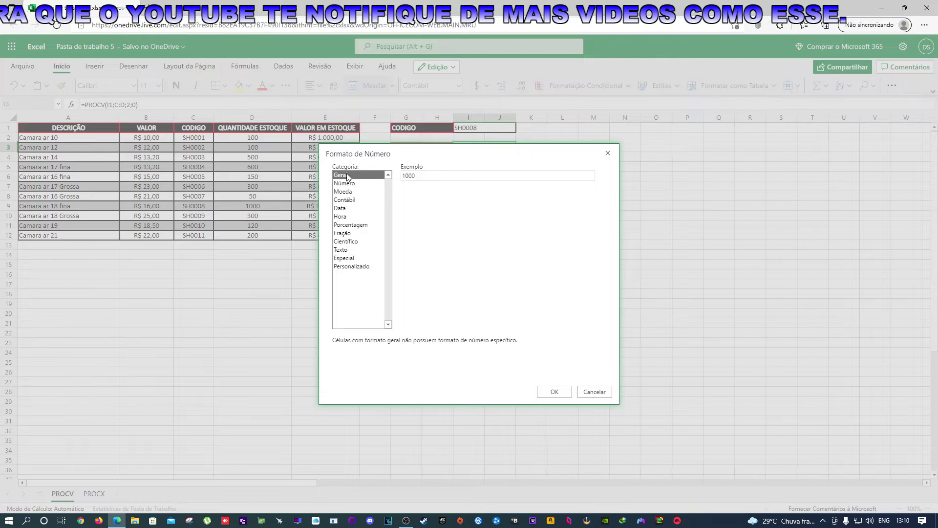
pyautogui.click(555, 392)
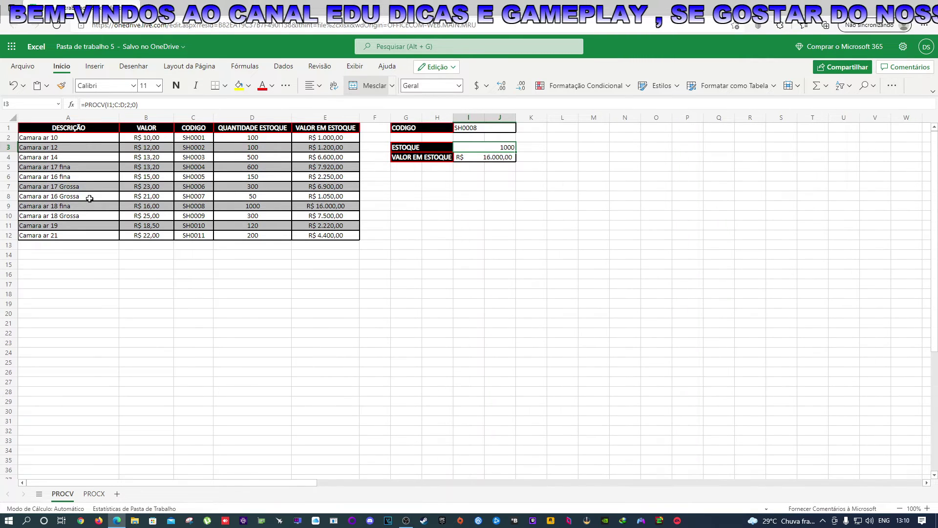
# On the PROCX sheet, delete the description formula from I5.
pyautogui.click(99, 496)
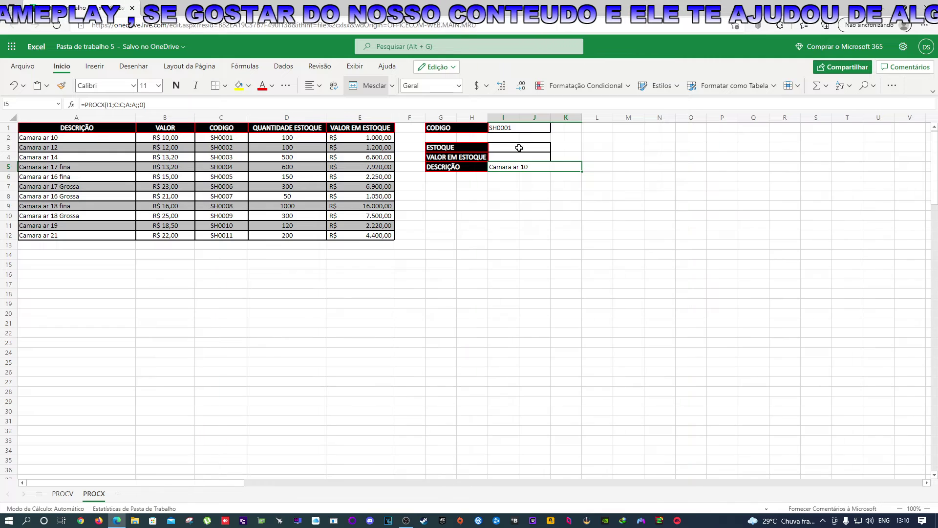
pyautogui.doubleClick(561, 164)
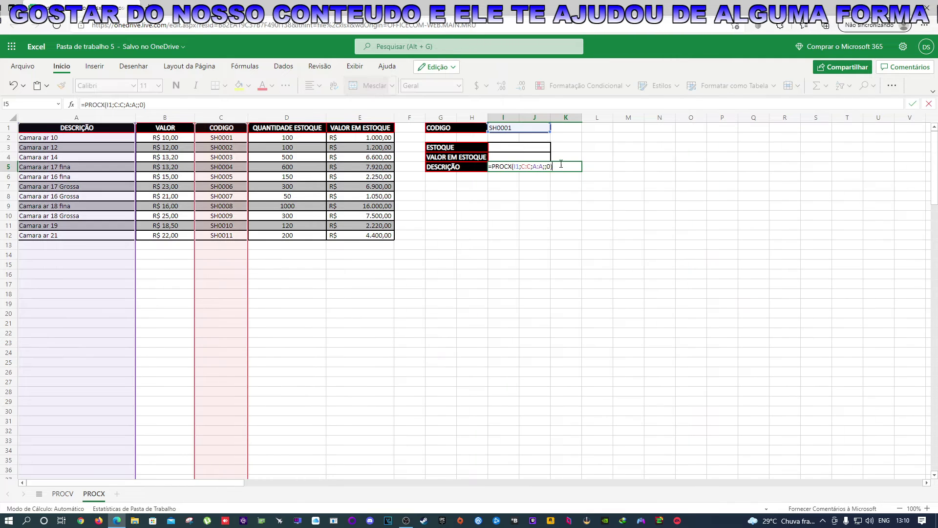
pyautogui.moveTo(561, 164); pyautogui.dragTo(486, 167)
pyautogui.press('Escape')
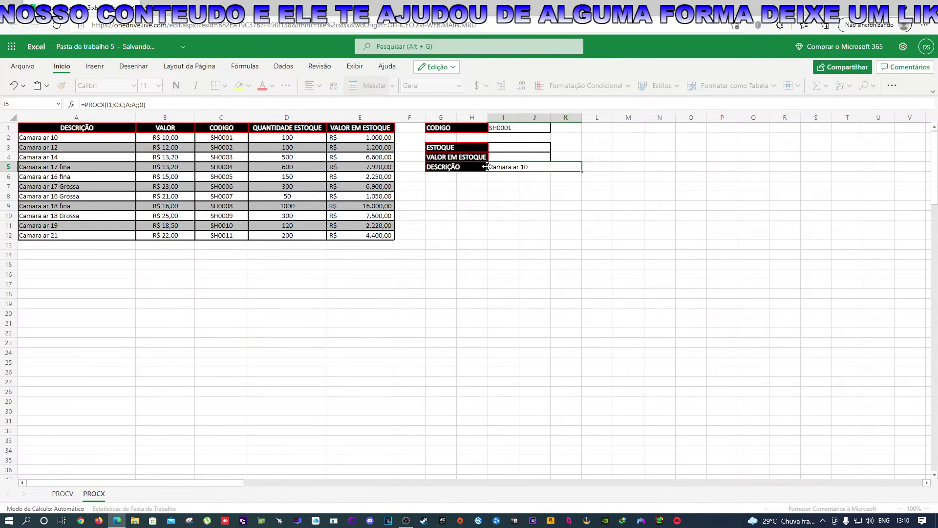
pyautogui.press('BackSpace')
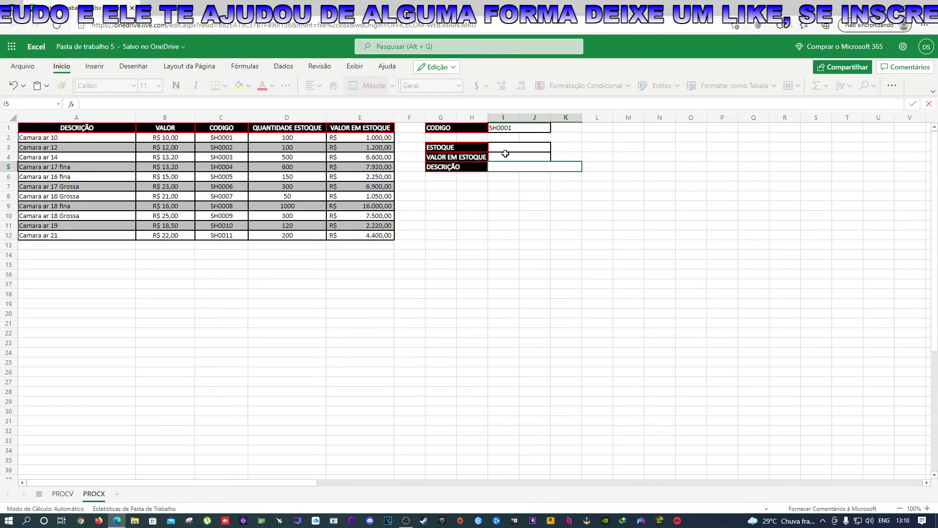
pyautogui.click(518, 146)
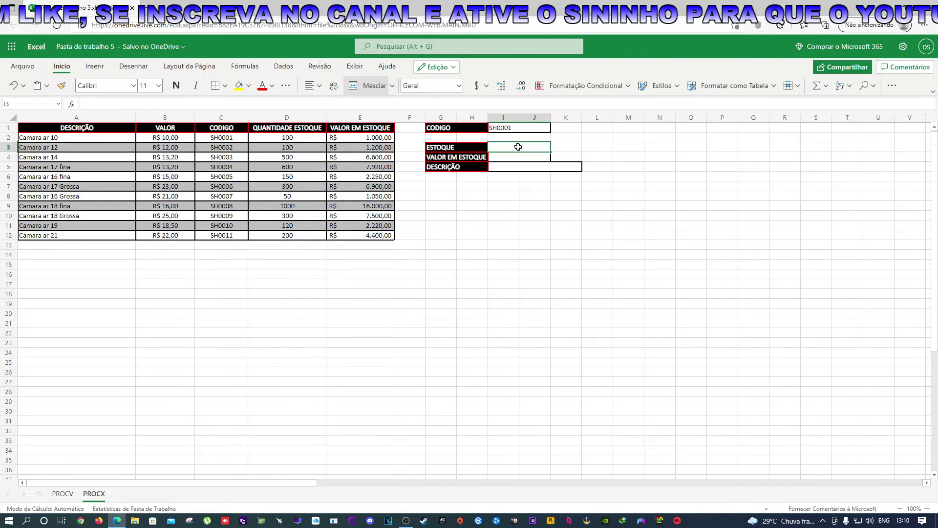
# In I3, start =PROCX( with I1 as the lookup value.
pyautogui.write('=PR')
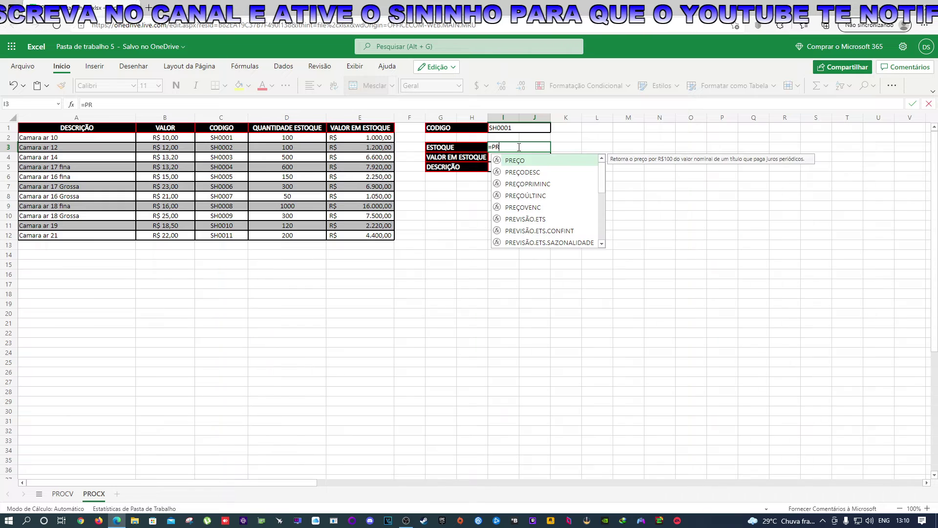
pyautogui.write('OX(')
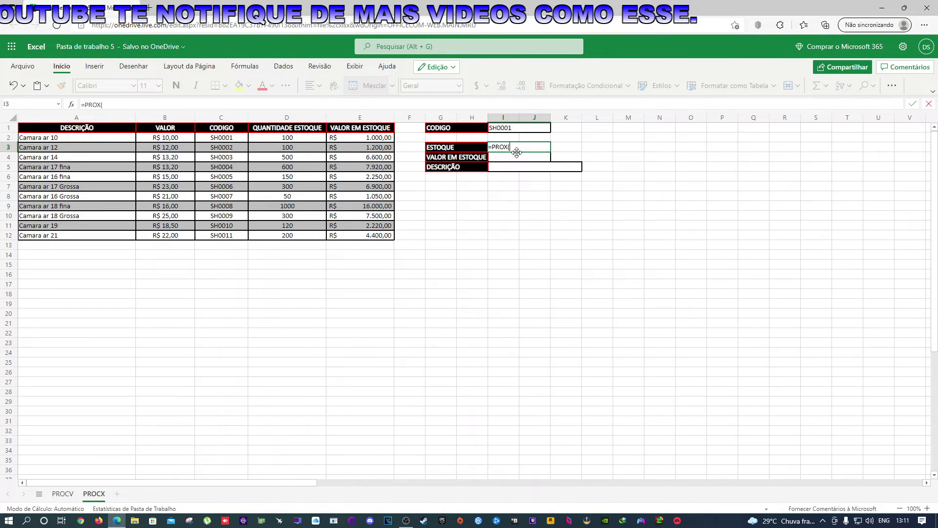
pyautogui.write('C')
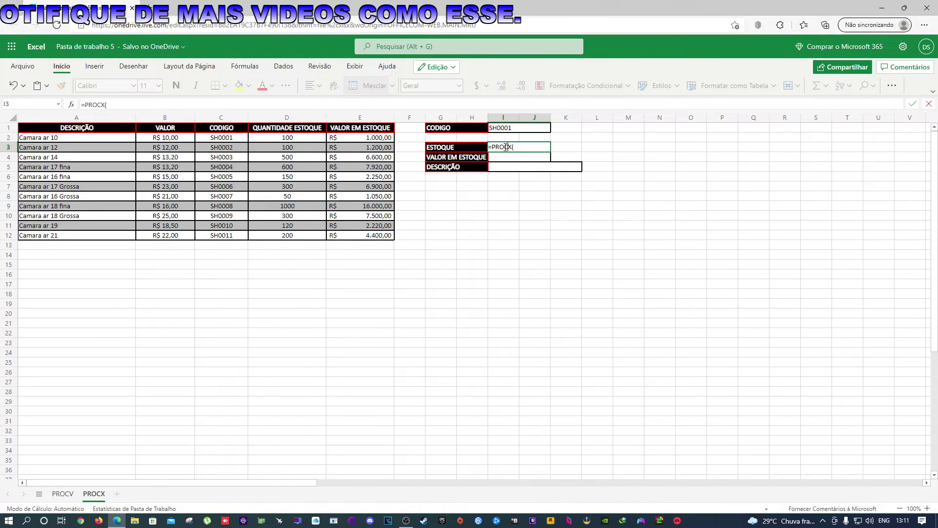
pyautogui.click(524, 146)
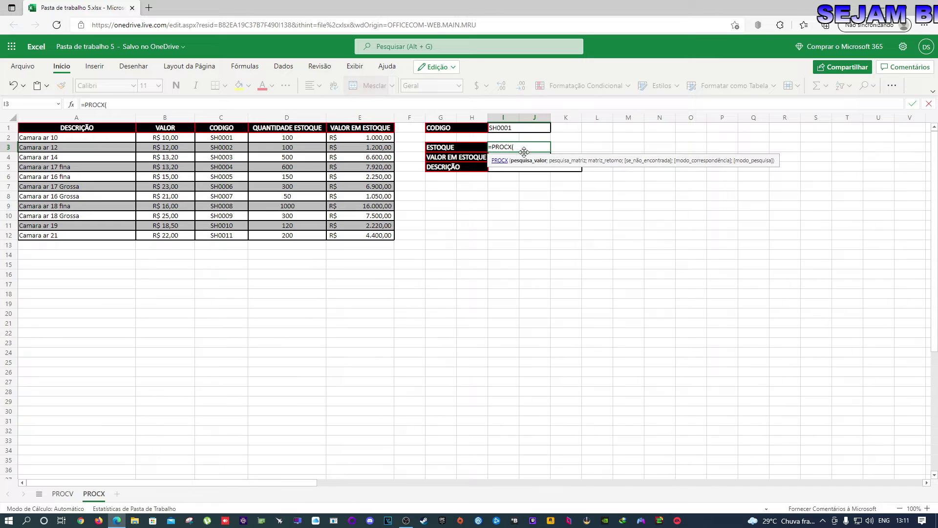
pyautogui.click(525, 128)
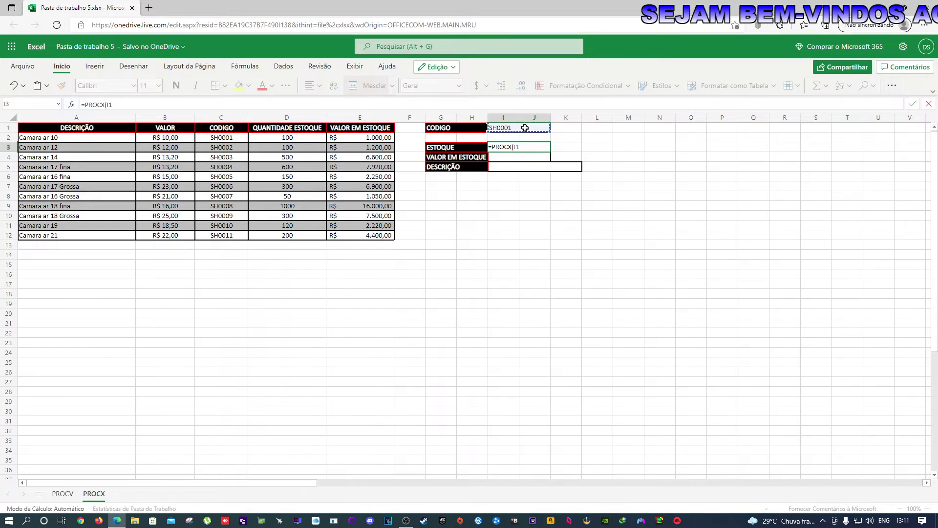
pyautogui.write(';')
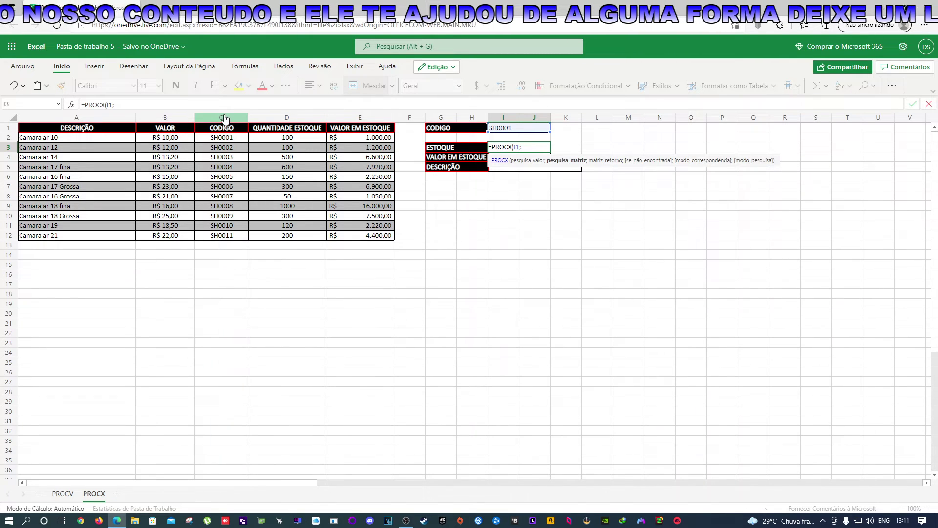
# Complete it as =PROCX(I1;C:C;D:D;;0) so ESTOQUE shows 100.
pyautogui.click(225, 118)
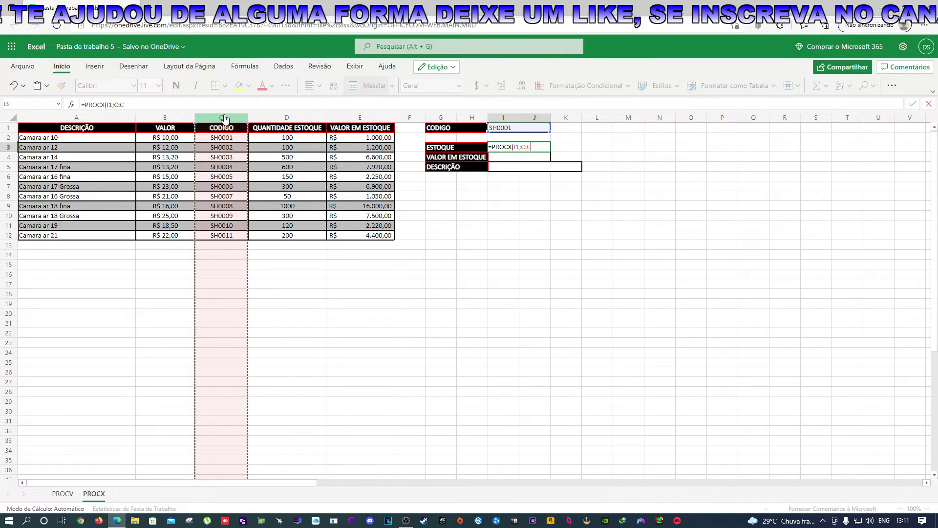
pyautogui.write(';')
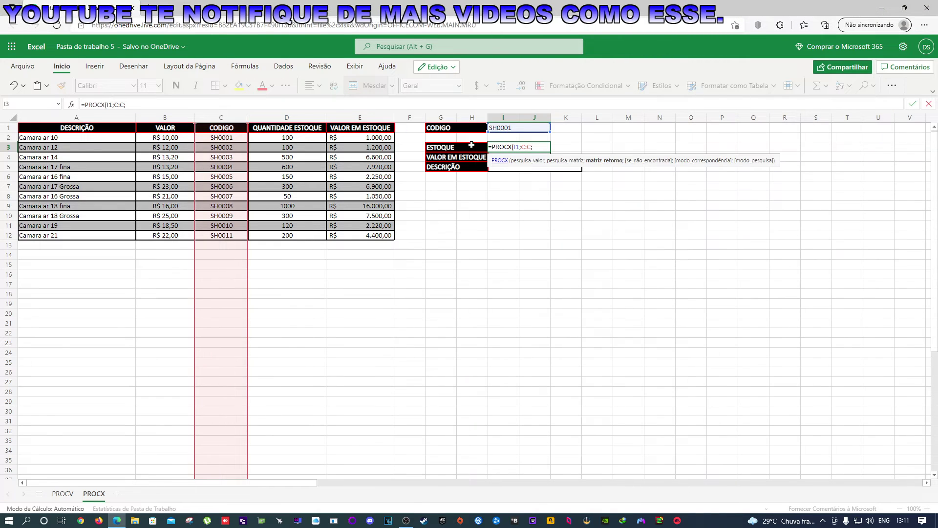
pyautogui.click(302, 120)
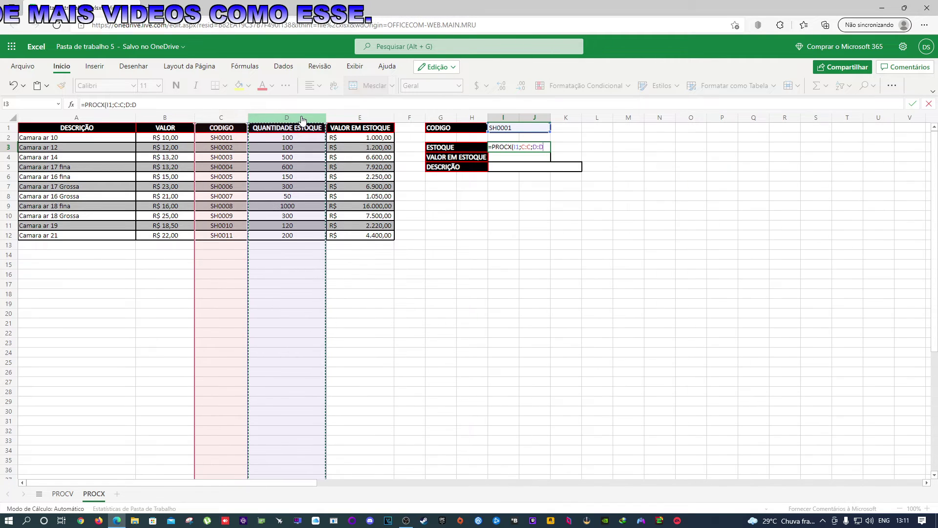
pyautogui.write(';')
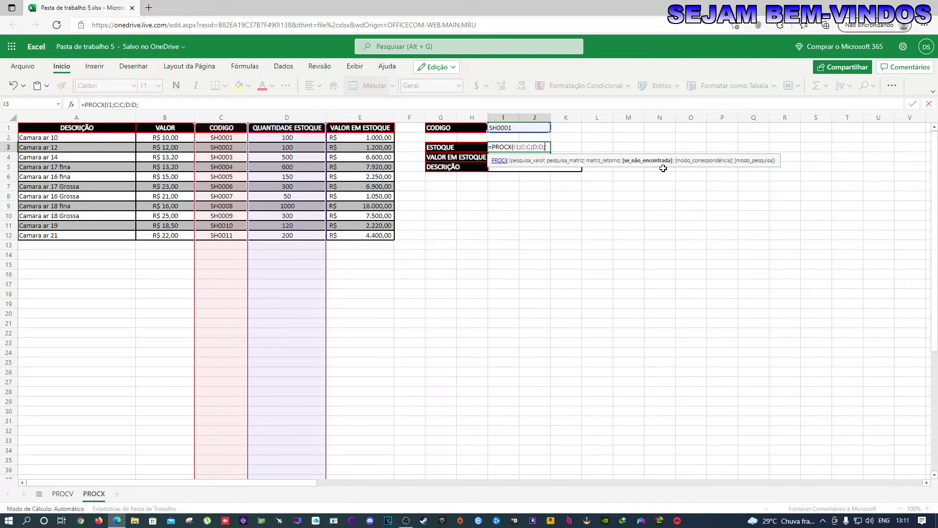
pyautogui.write(';')
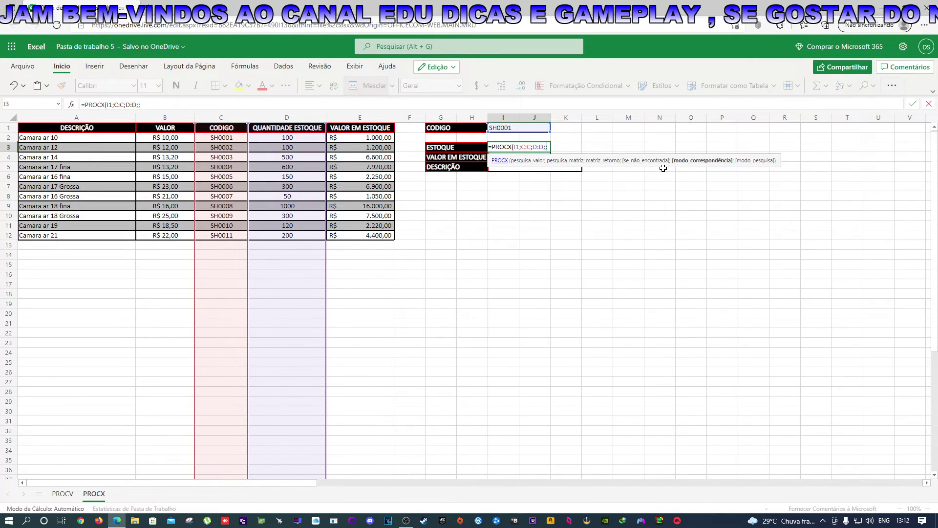
pyautogui.write('0')
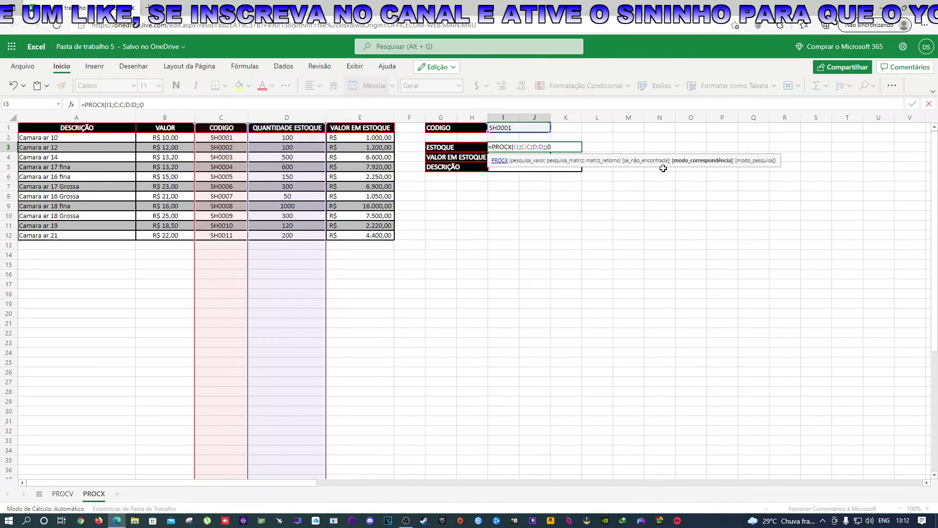
pyautogui.write(')')
pyautogui.press('Return')
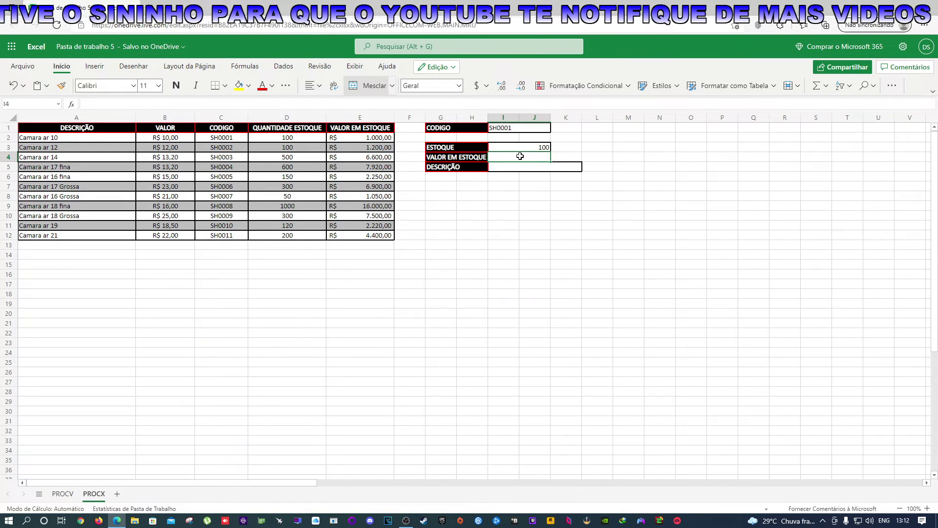
# Enter =PROCX(I1;C:C;E:E;;0) in I4 so VALOR EM ESTOQUE returns 1000.
pyautogui.doubleClick(503, 157)
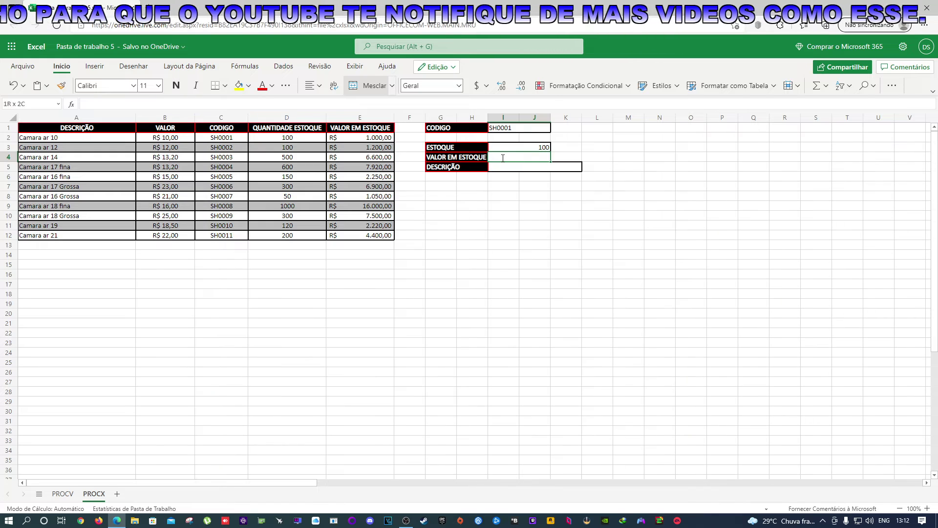
pyautogui.write('=PR')
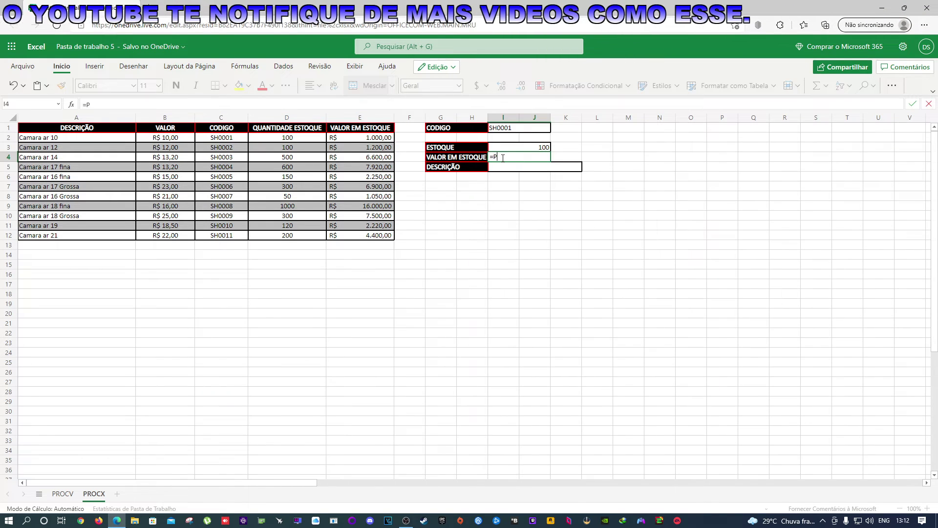
pyautogui.write('P')
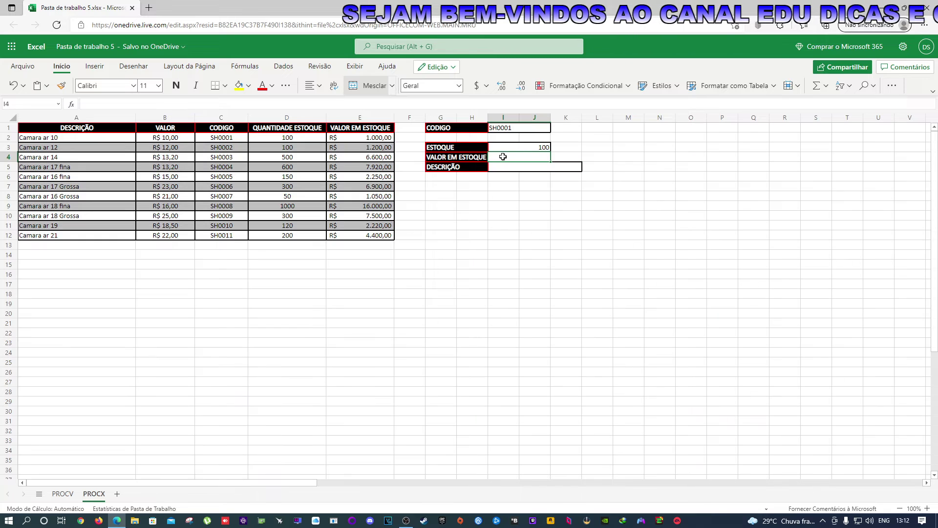
pyautogui.write('=PRO')
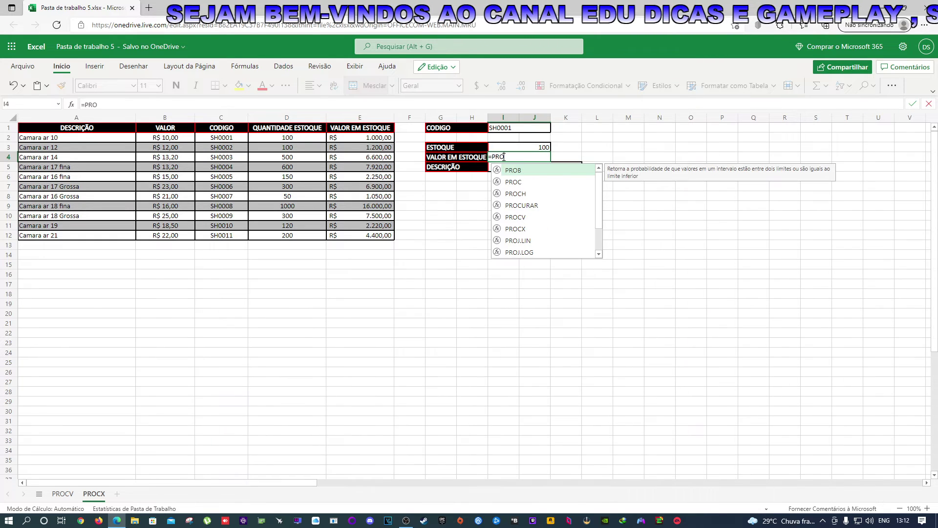
pyautogui.write('CX')
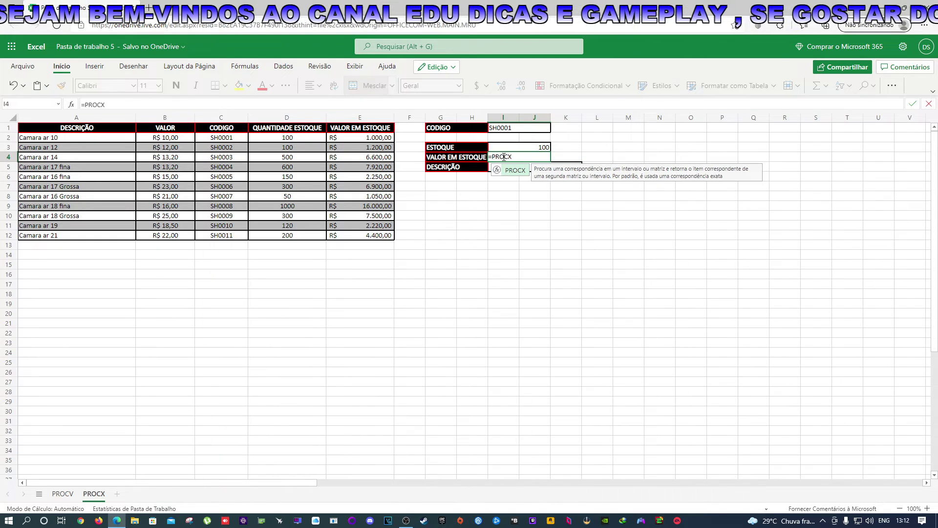
pyautogui.write('(')
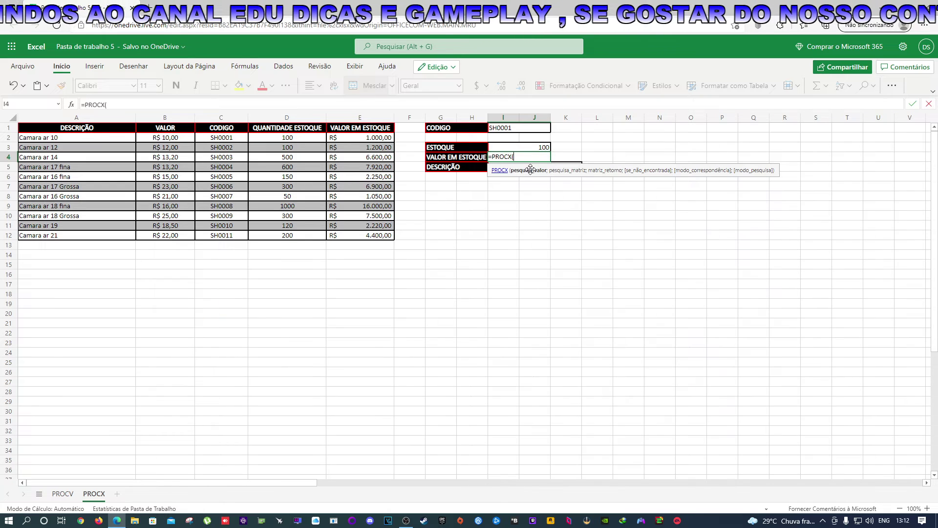
pyautogui.click(519, 128)
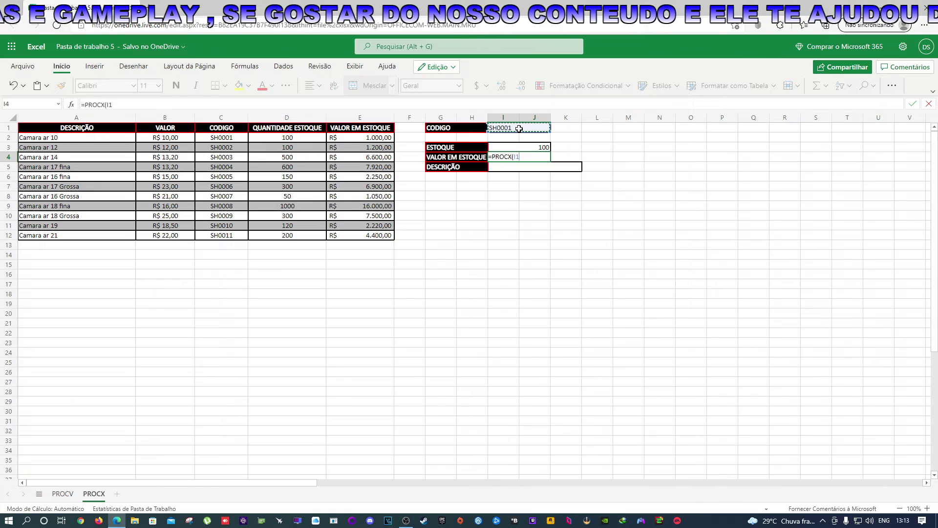
pyautogui.write(';')
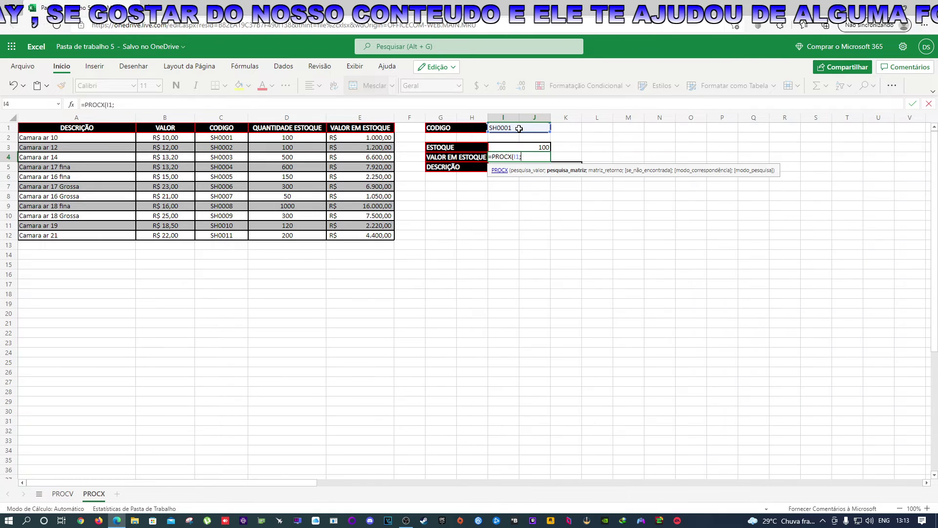
pyautogui.click(229, 119)
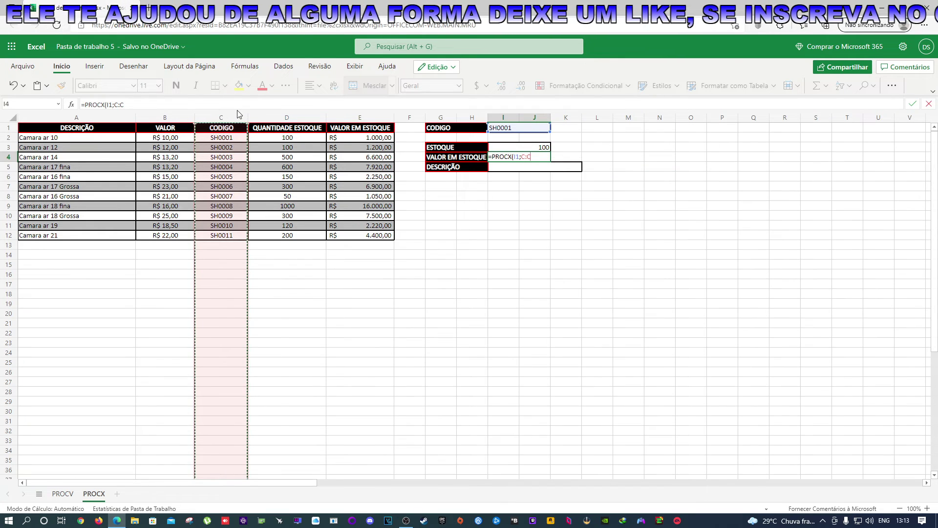
pyautogui.write(';E:E')
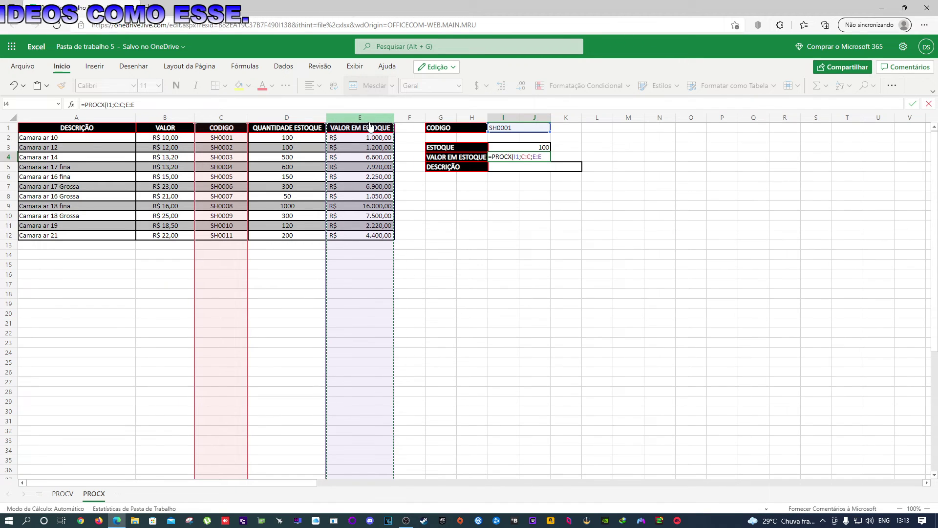
pyautogui.write(';')
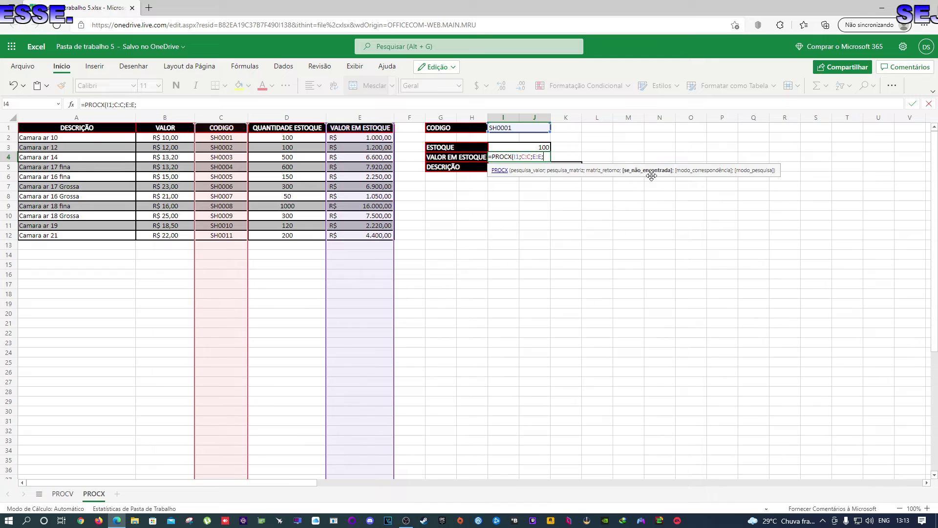
pyautogui.write(';')
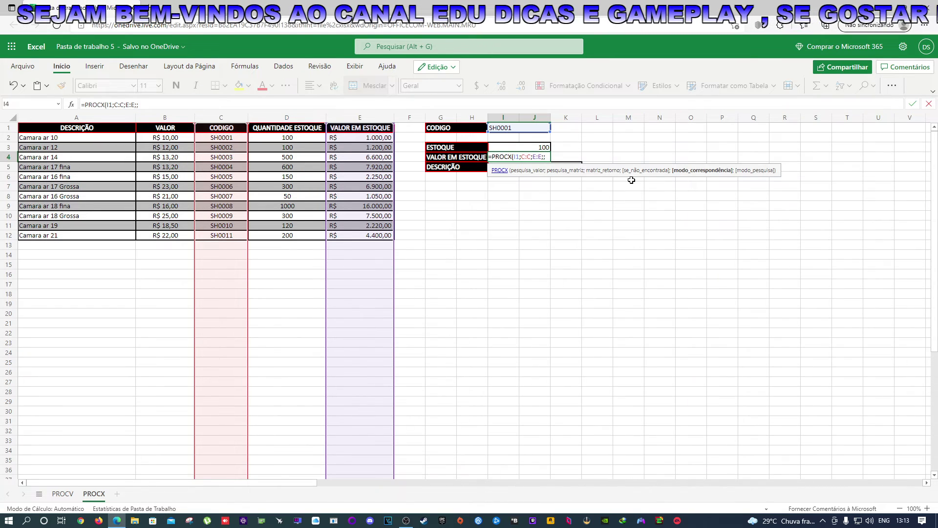
pyautogui.write('0')
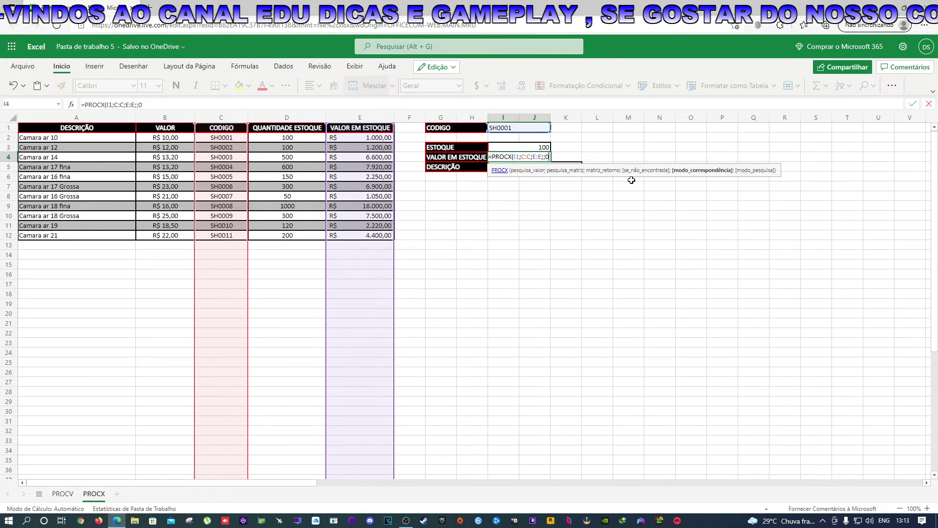
pyautogui.write(')')
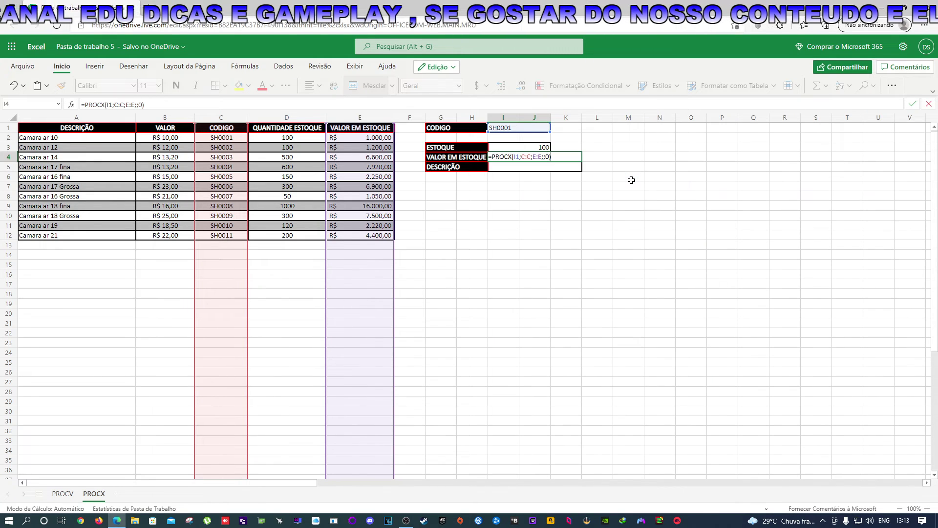
pyautogui.press('Return')
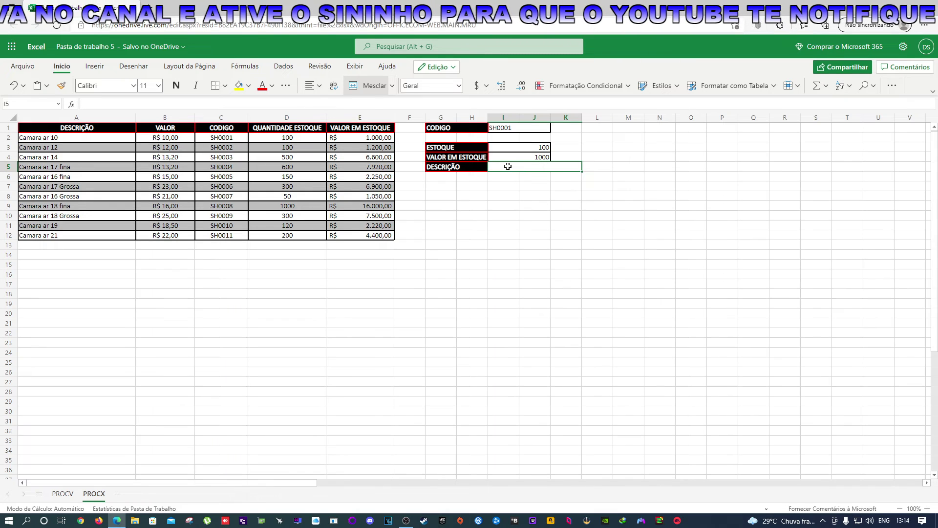
# Enter =PROCX(I1;C:C;A:A;;0) in I5 so DESCRIÇÃO returns Camara ar 10.
pyautogui.write('=')
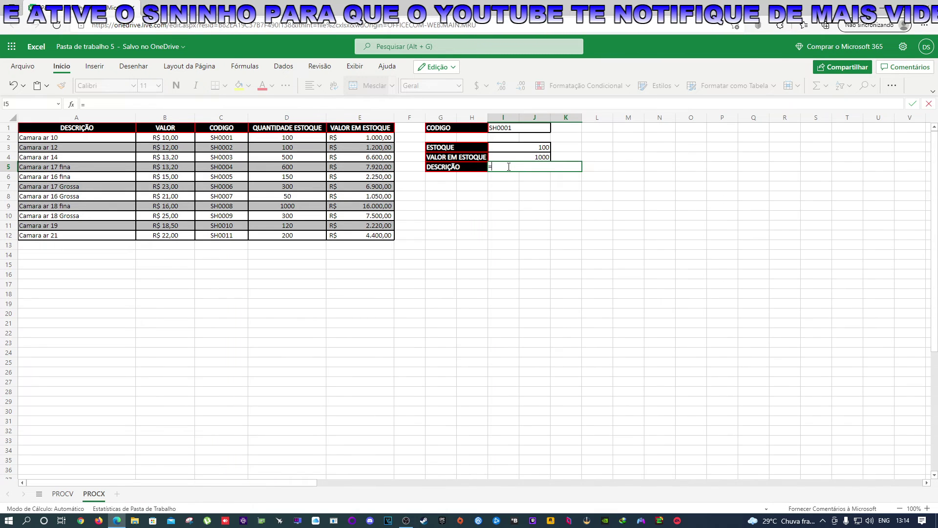
pyautogui.write('PROC')
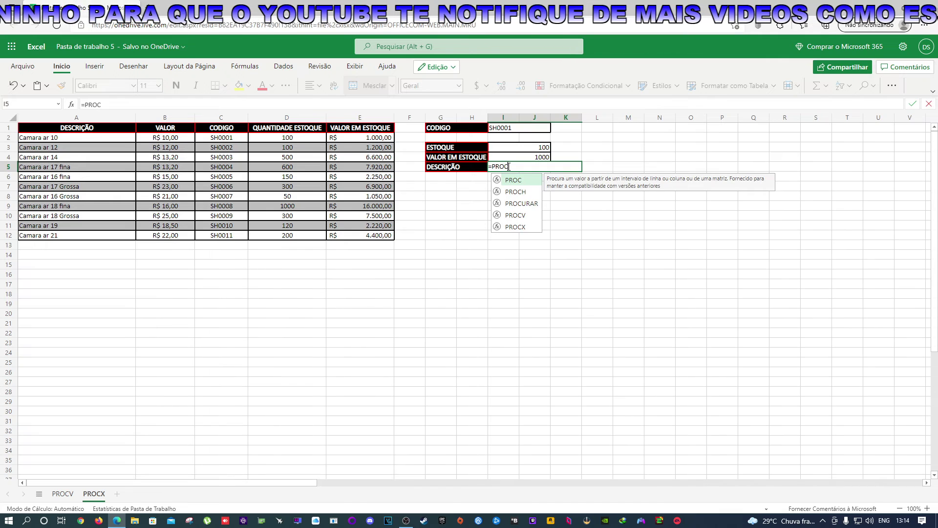
pyautogui.write('X(')
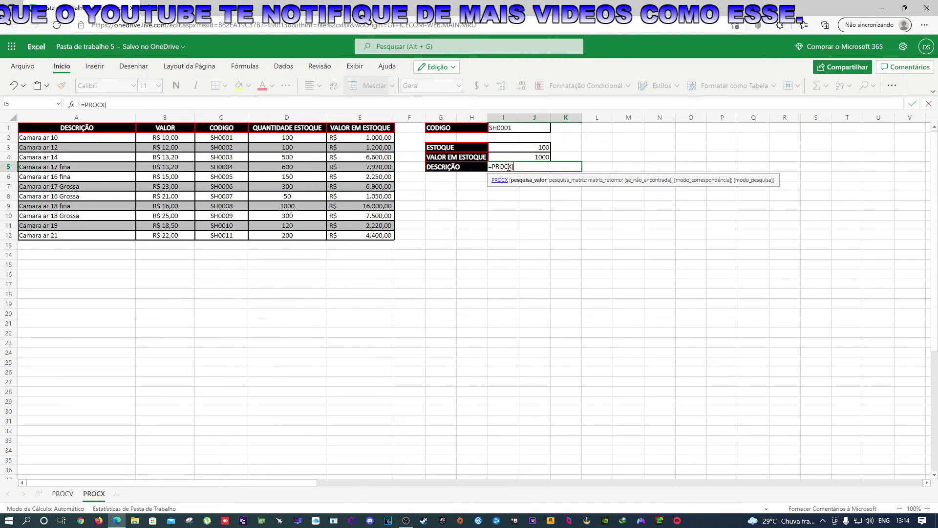
pyautogui.click(506, 129)
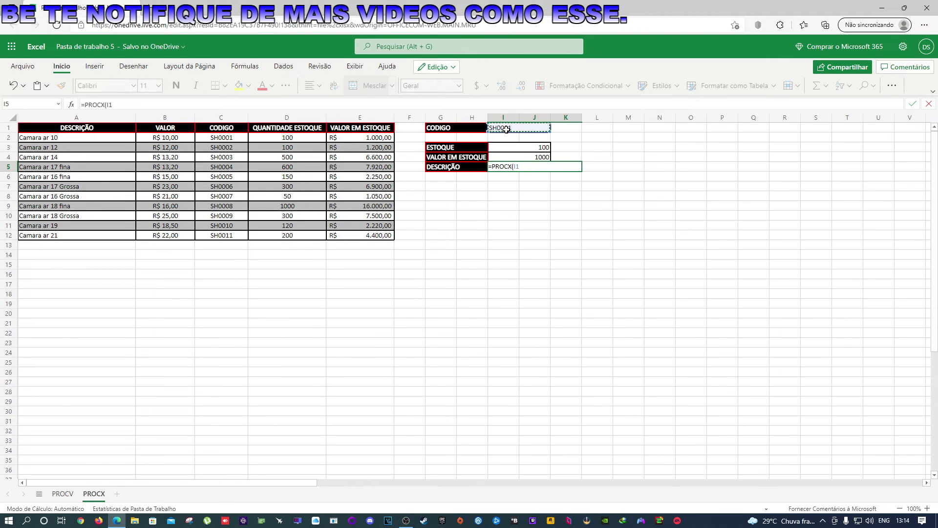
pyautogui.write(';')
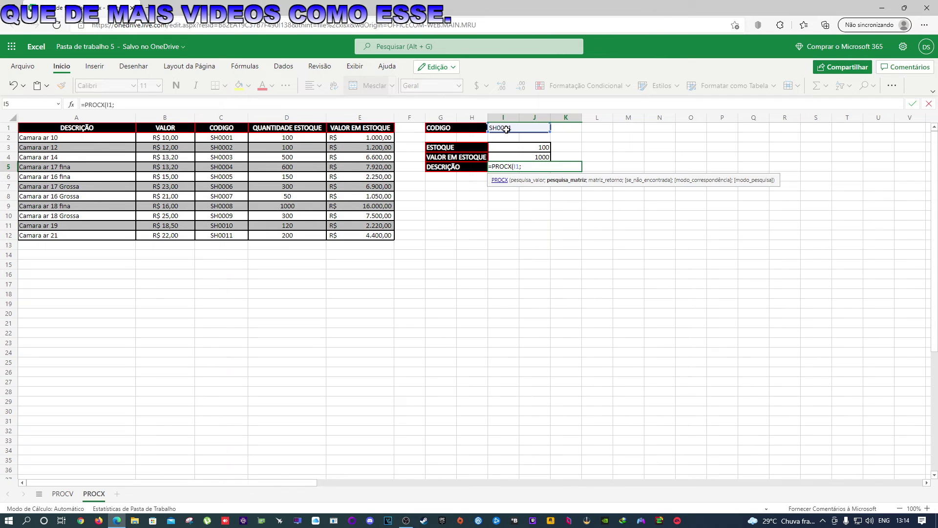
pyautogui.click(227, 122)
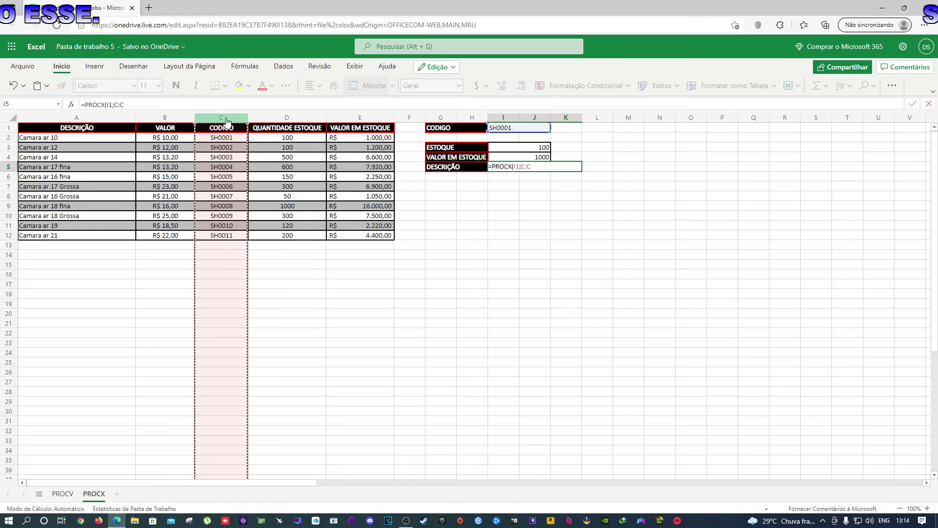
pyautogui.write(';')
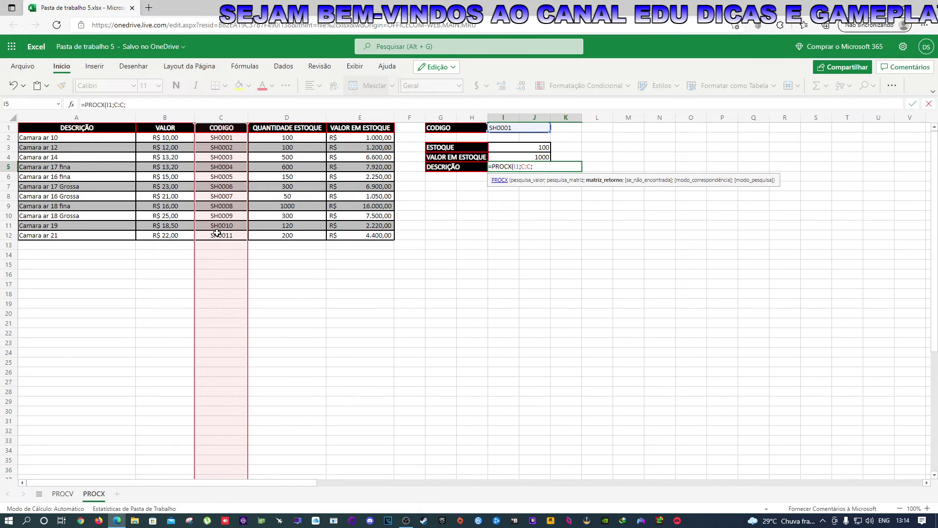
pyautogui.click(76, 117)
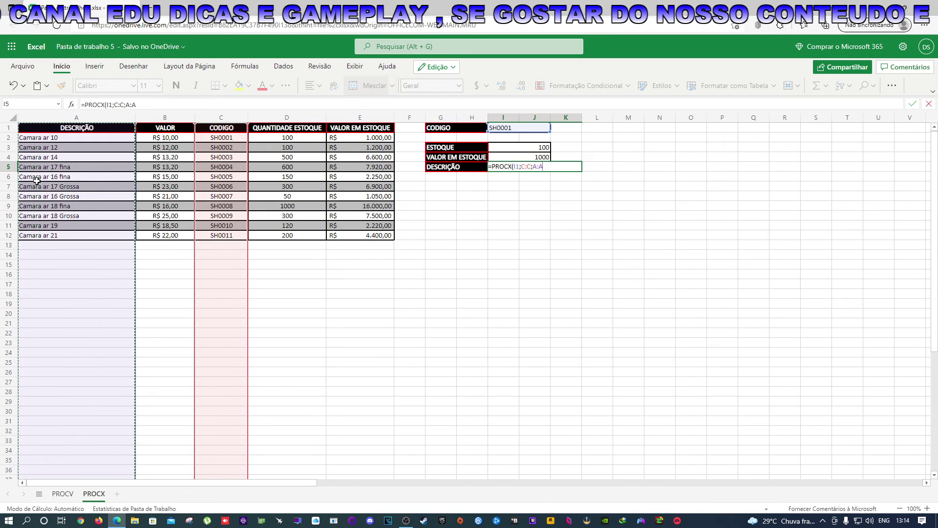
pyautogui.write(';')
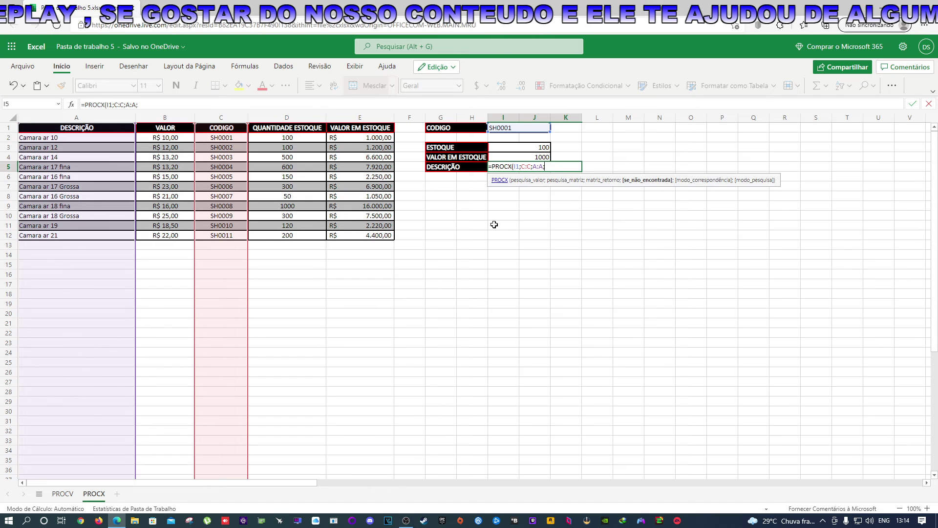
pyautogui.write(';')
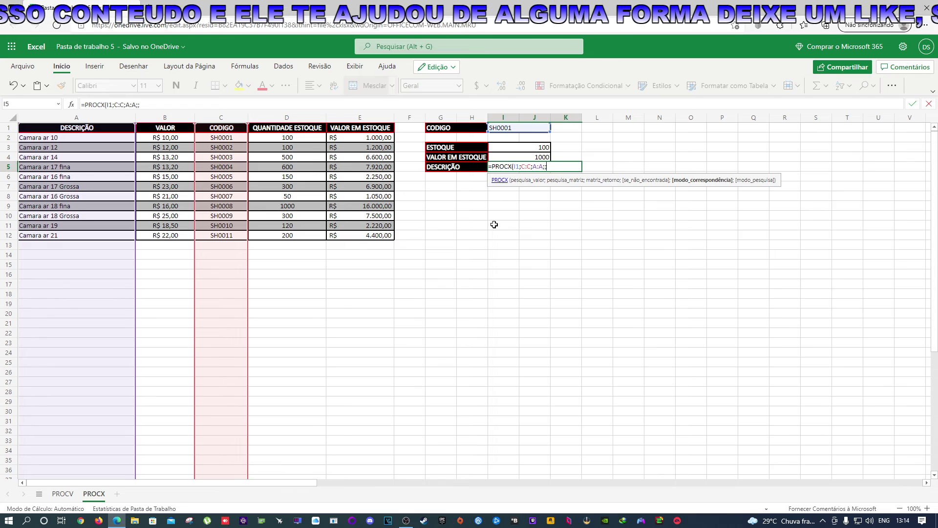
pyautogui.write('0)')
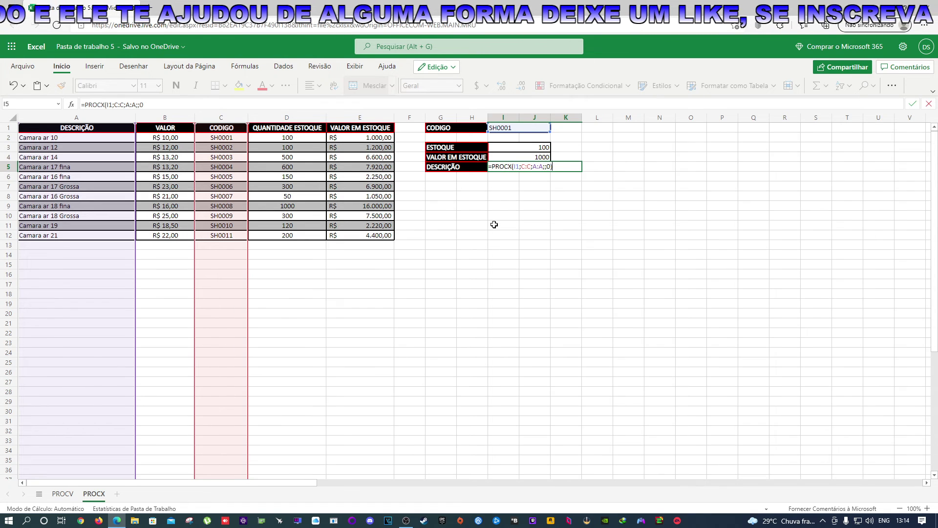
pyautogui.press('Return')
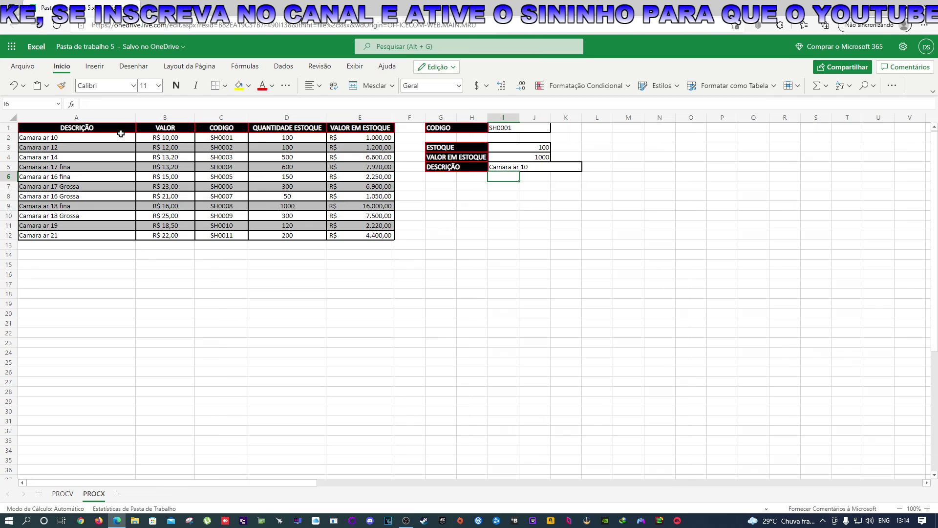
pyautogui.click(224, 138)
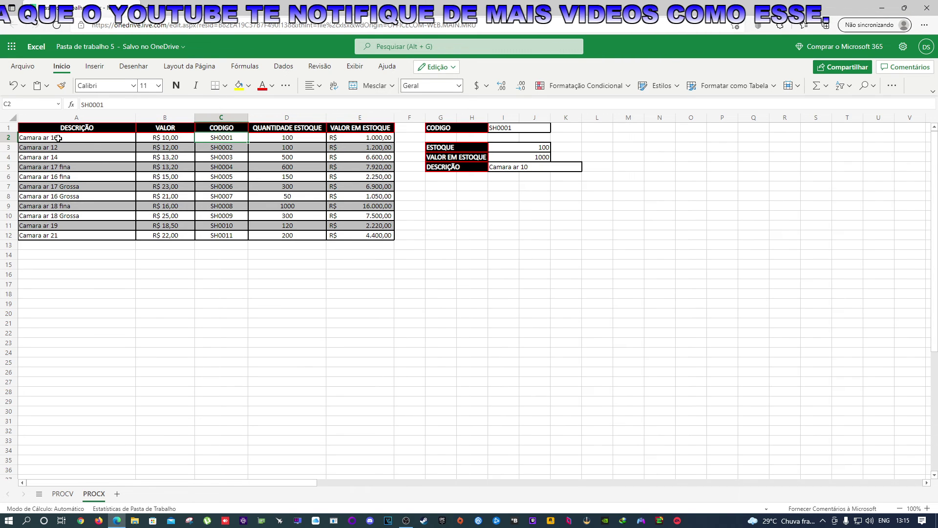
pyautogui.click(59, 138)
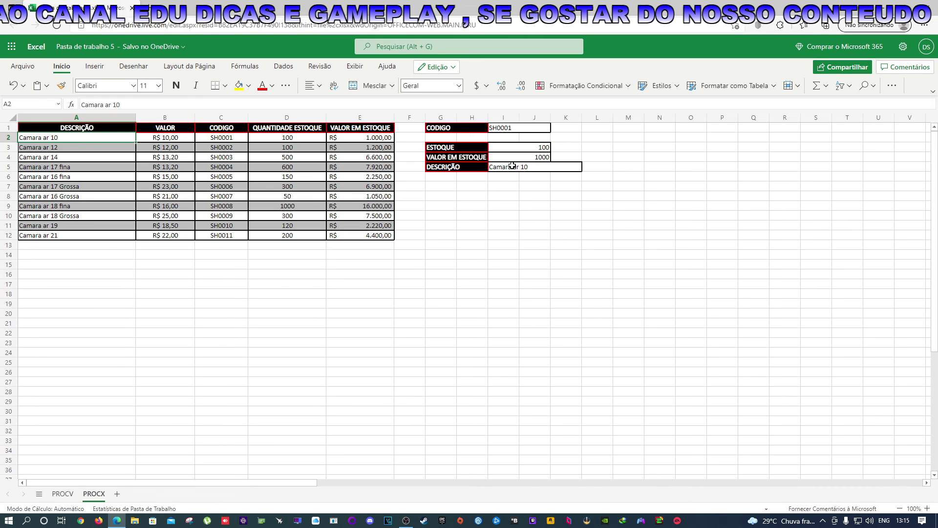
# Choose code SH0011 from the I1 dropdown list, then check the I5 description formula.
pyautogui.click(526, 129)
pyautogui.click(555, 128)
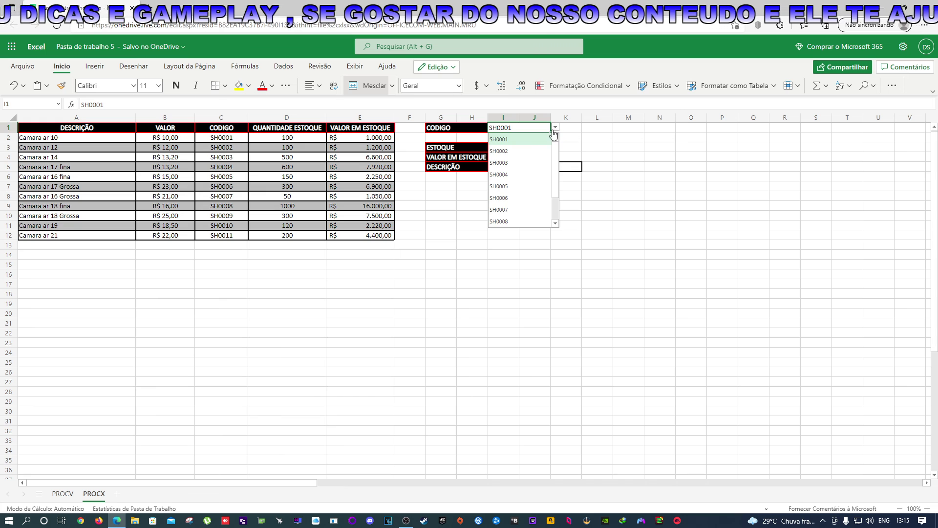
pyautogui.scroll(-1, 511, 208)
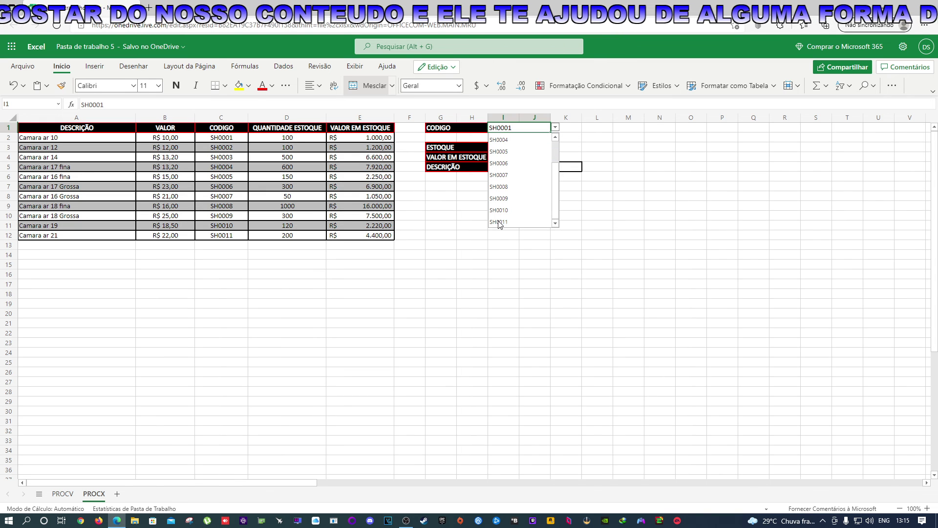
pyautogui.click(500, 222)
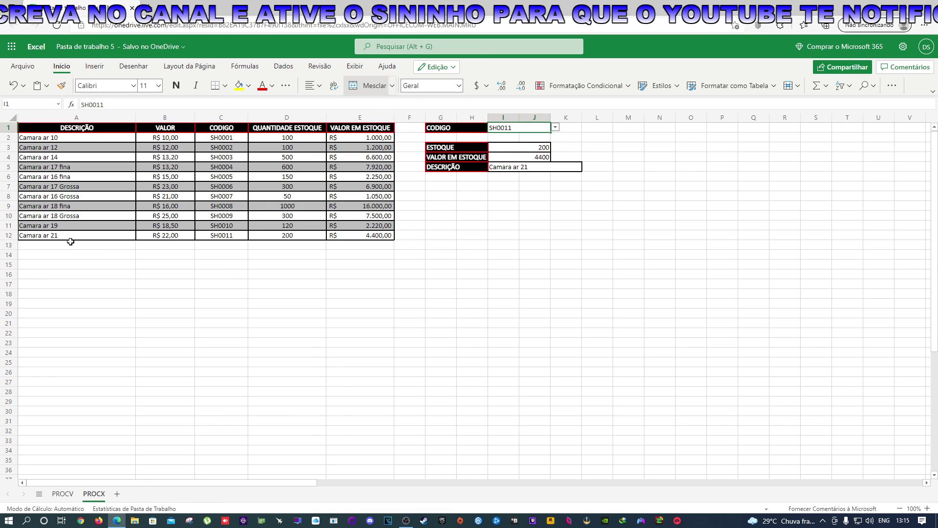
pyautogui.click(534, 167)
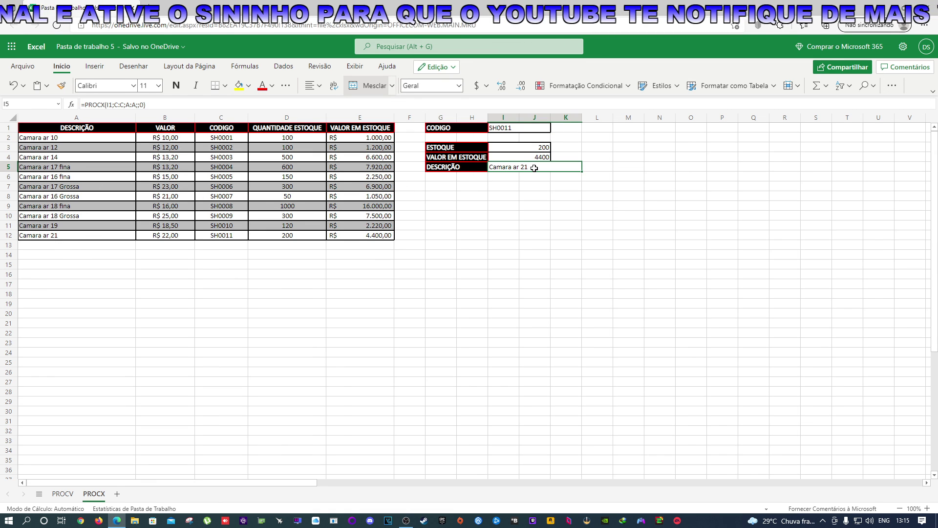